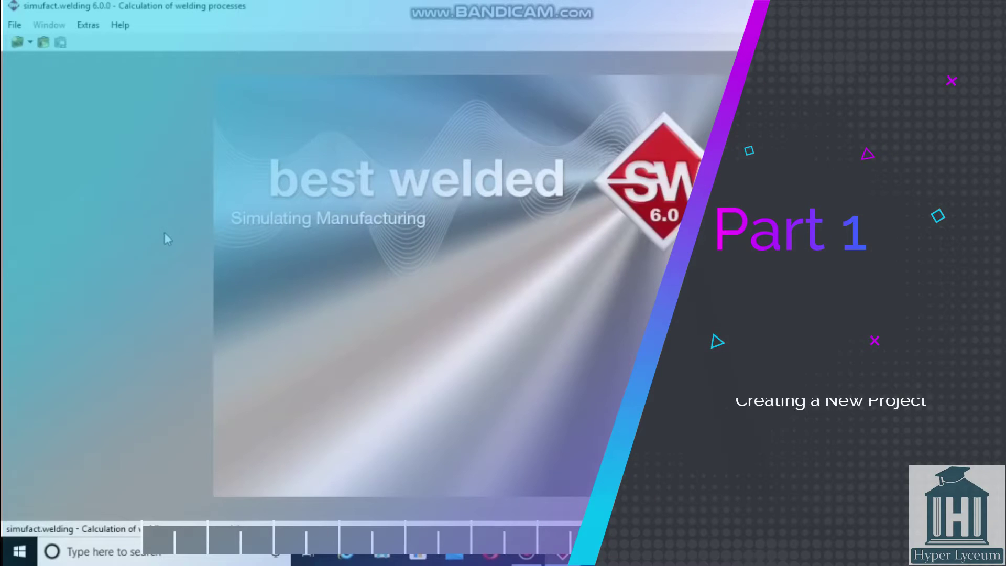
# - Create a new project named "welded" in the E:\ folder
pyautogui.click(15, 25)
pyautogui.click(31, 39)
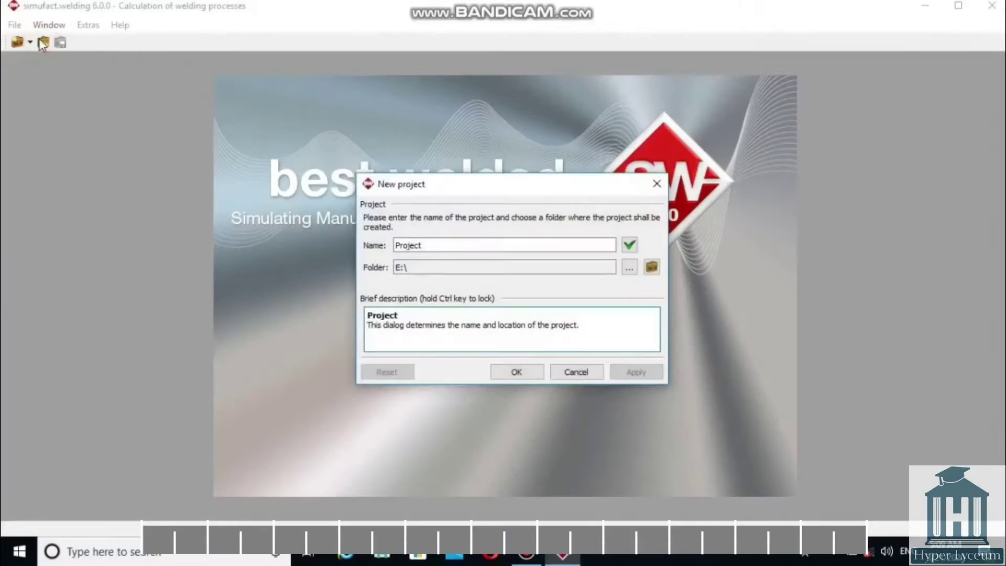
pyautogui.doubleClick(443, 245)
pyautogui.write('welded')
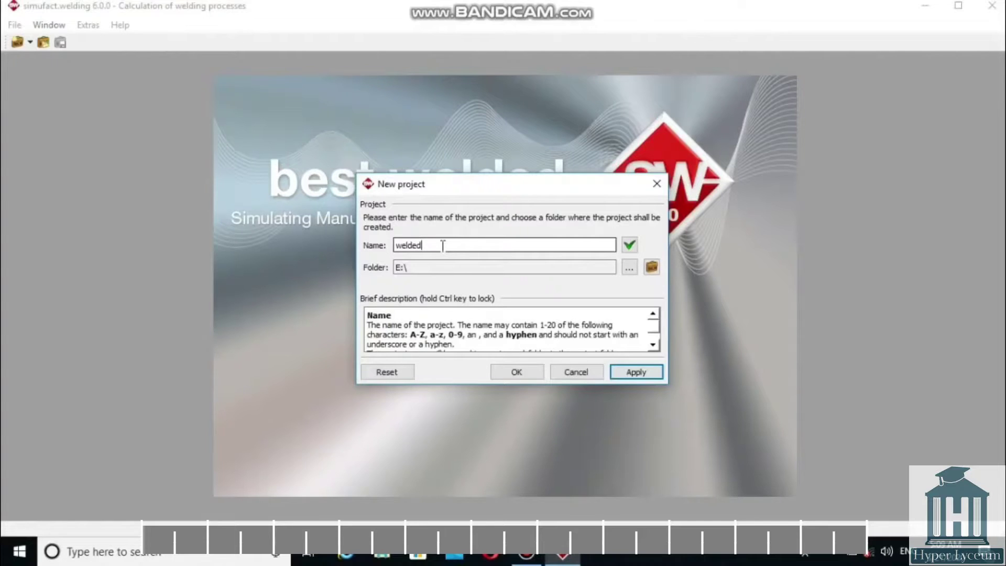
pyautogui.click(646, 374)
pyautogui.click(516, 373)
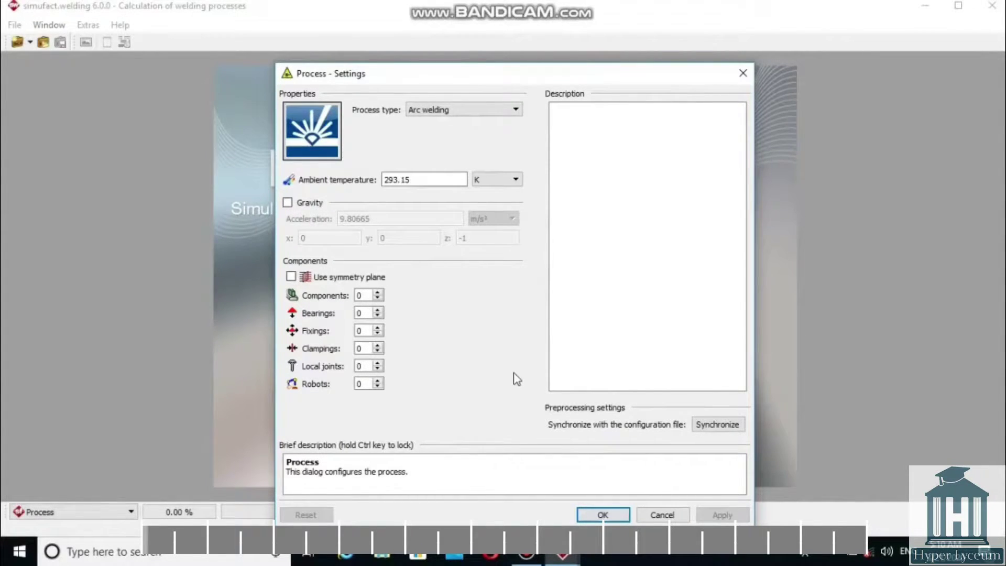
# - Keep Arc welding as the process type, switch the ambient temperature unit to °C, and accept the process settings
pyautogui.click(445, 110)
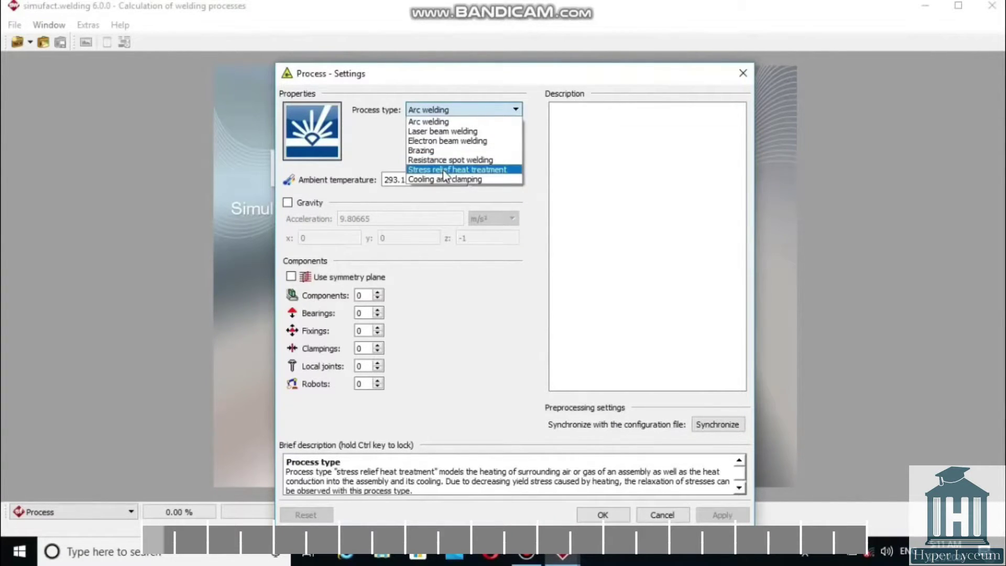
pyautogui.press('Escape')
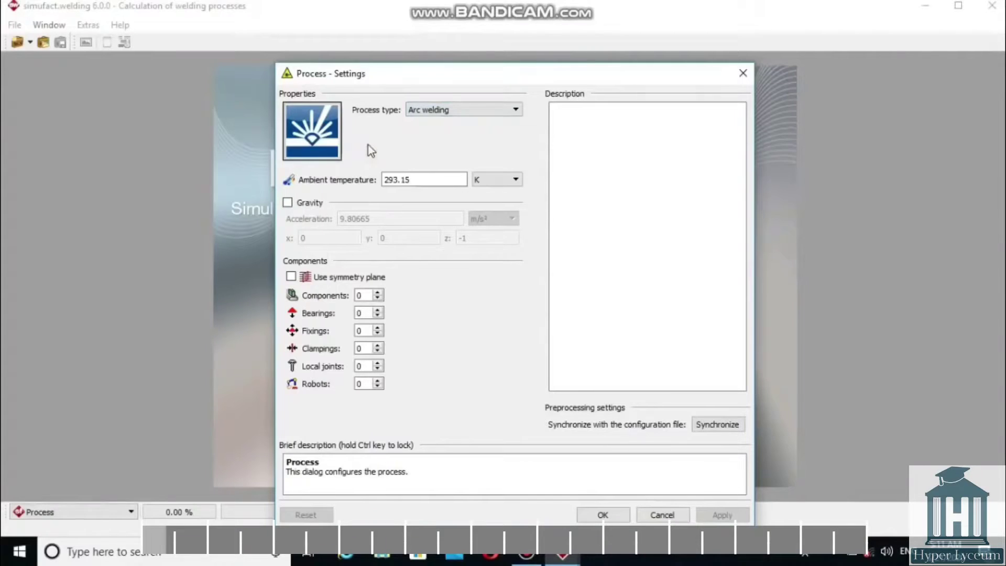
pyautogui.click(511, 184)
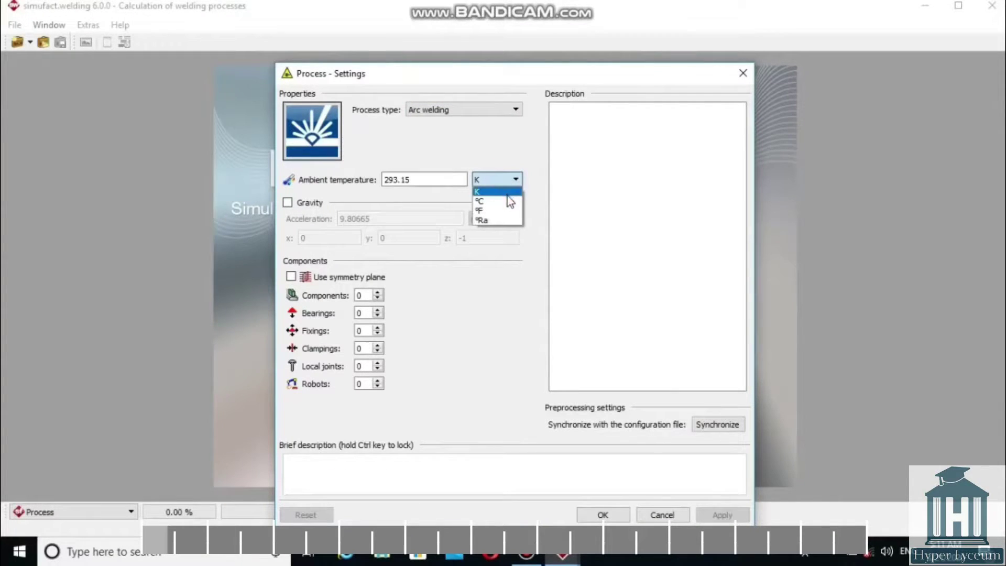
pyautogui.click(507, 197)
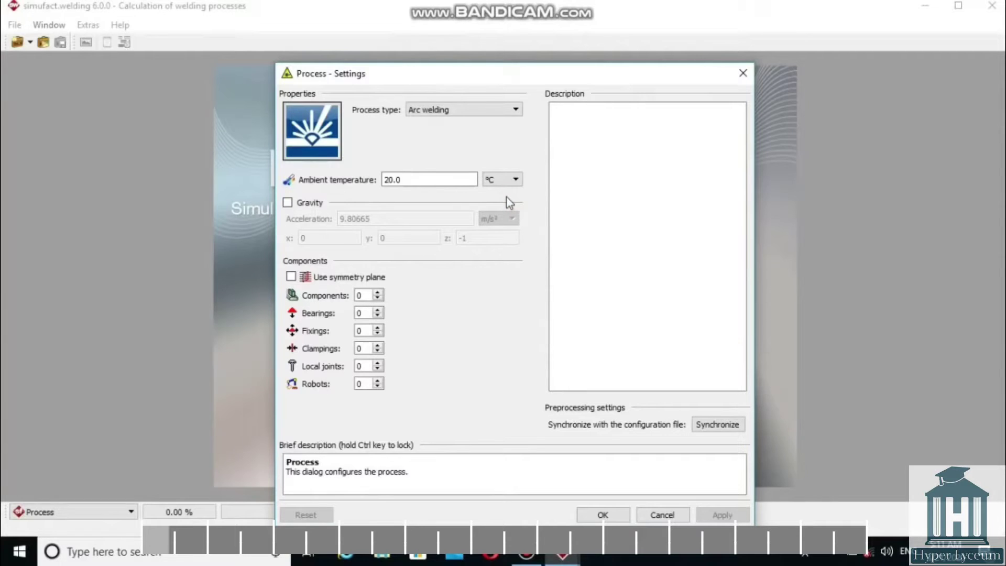
pyautogui.moveTo(317, 182)
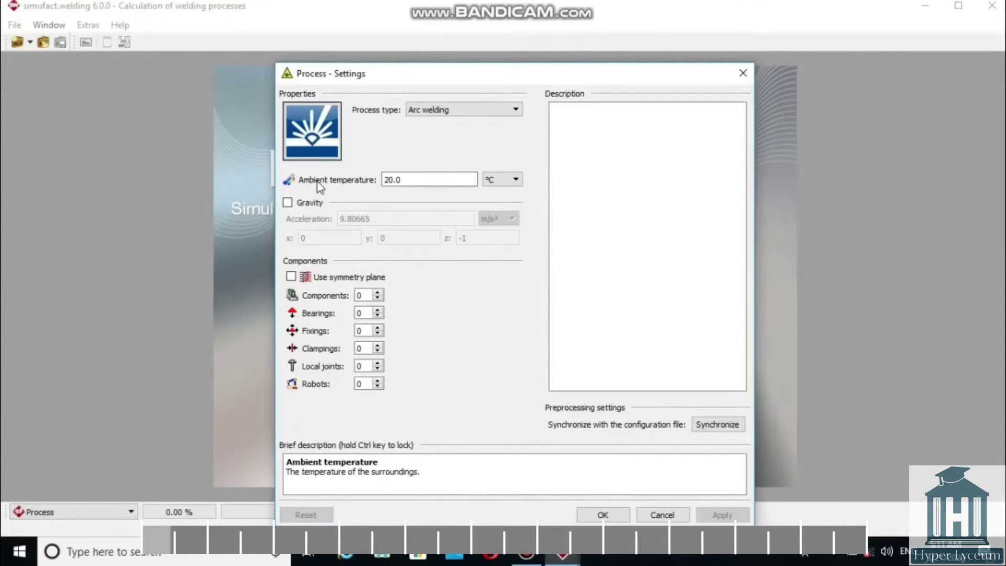
pyautogui.moveTo(385, 277)
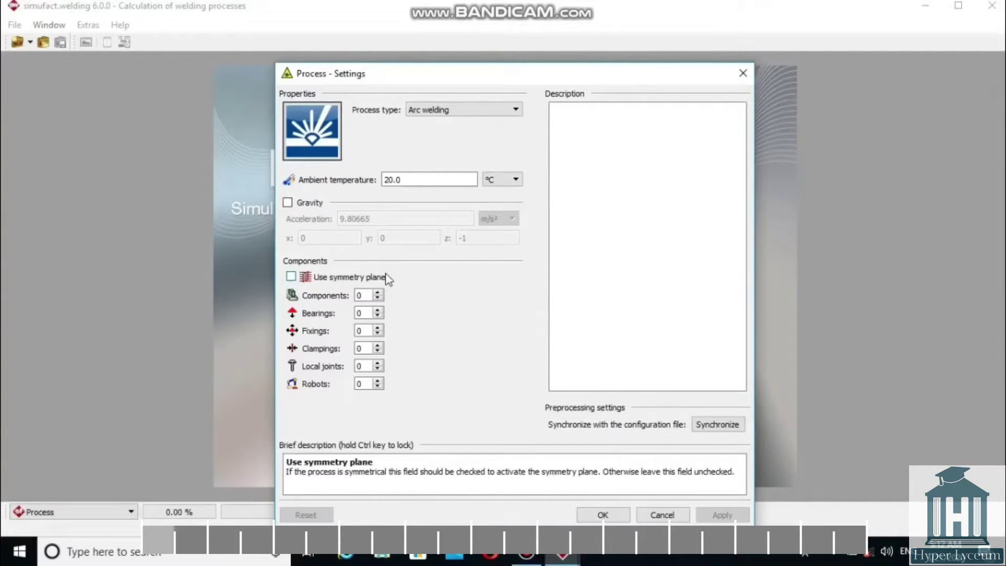
pyautogui.moveTo(313, 299)
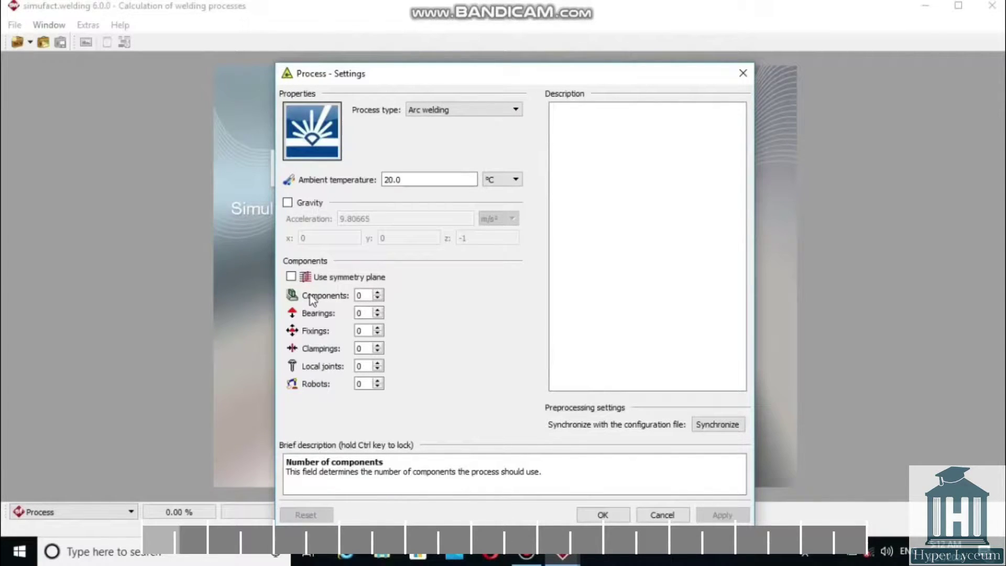
pyautogui.moveTo(320, 337)
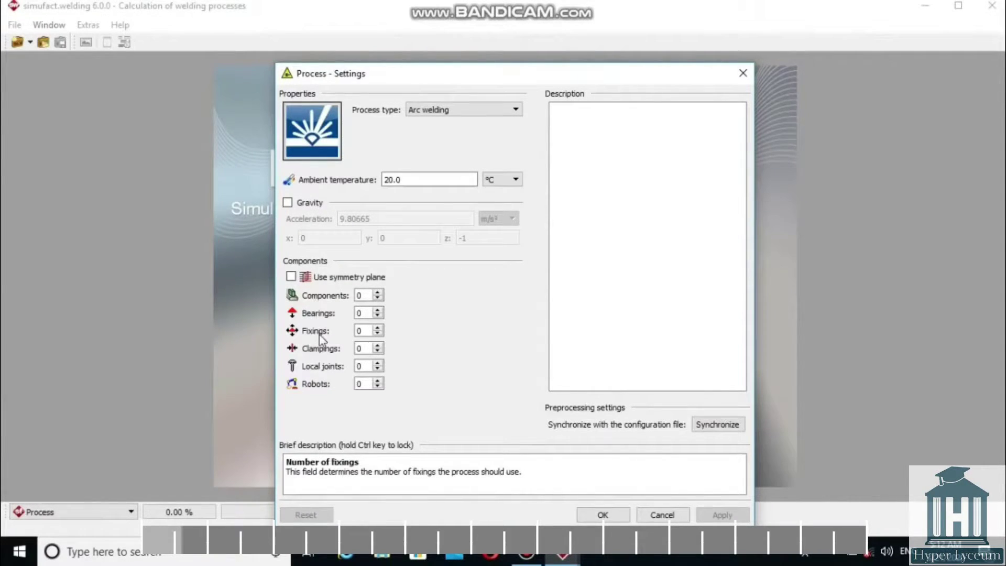
pyautogui.moveTo(323, 357)
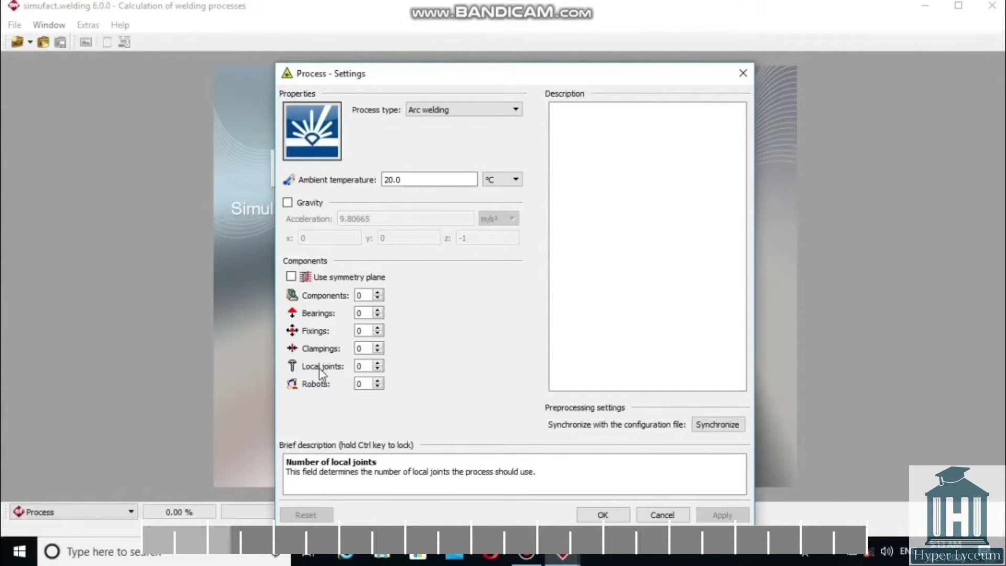
pyautogui.click(587, 515)
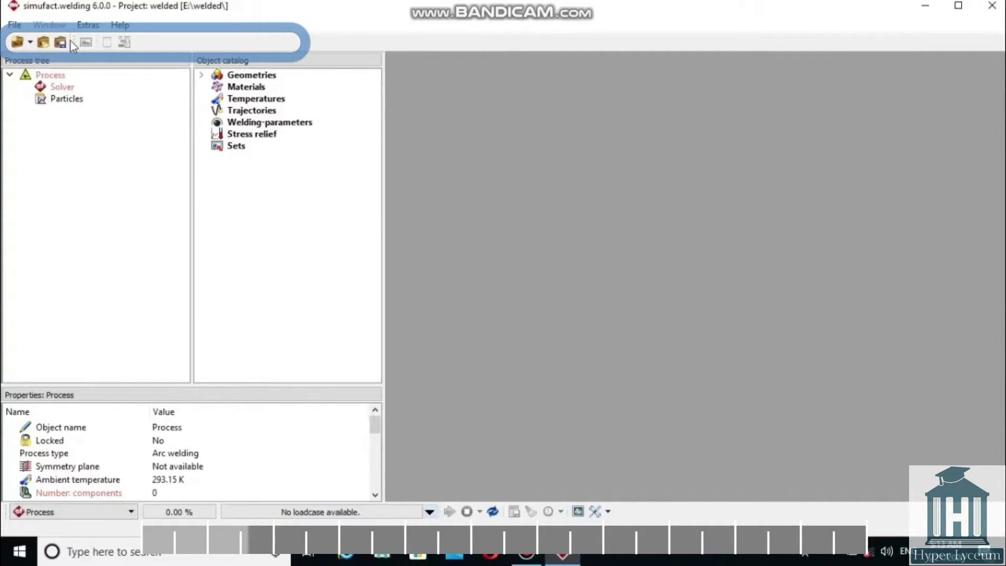
pyautogui.click(43, 42)
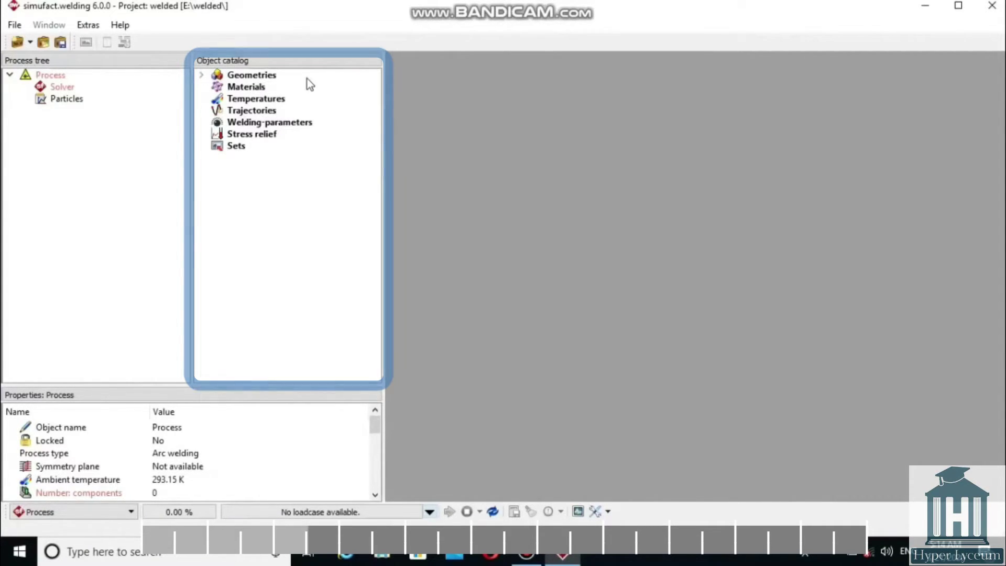
# - Import the fillet2.bdf geometry with Meter as the length unit and display it in the model view
pyautogui.click(242, 76)
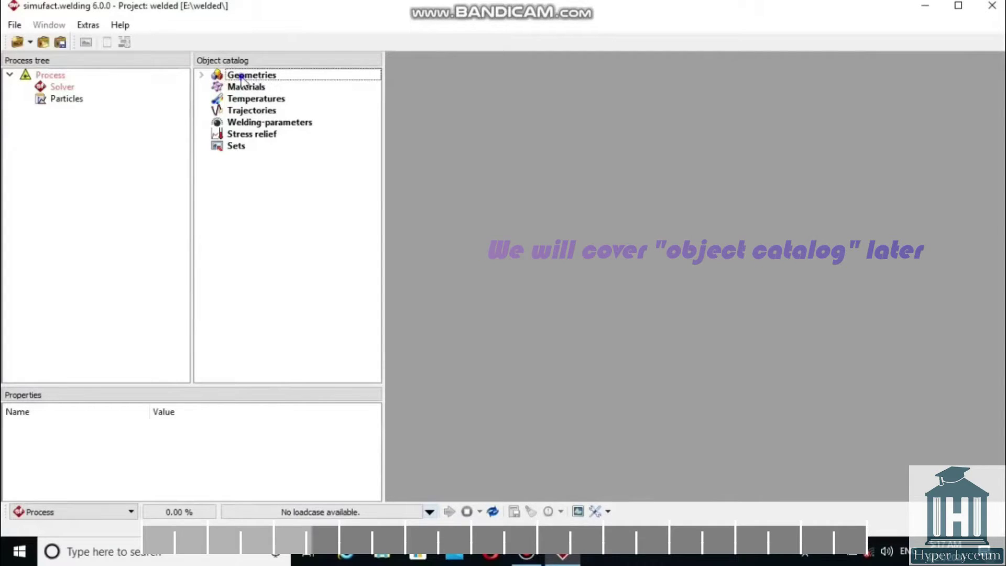
pyautogui.rightClick(242, 78)
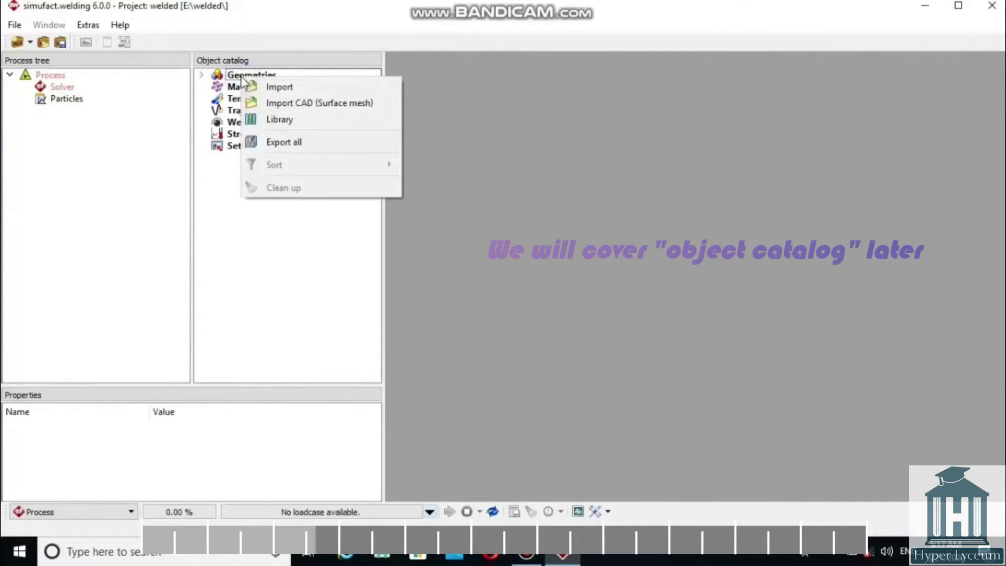
pyautogui.click(277, 87)
pyautogui.doubleClick(278, 119)
pyautogui.click(174, 133)
pyautogui.click(385, 347)
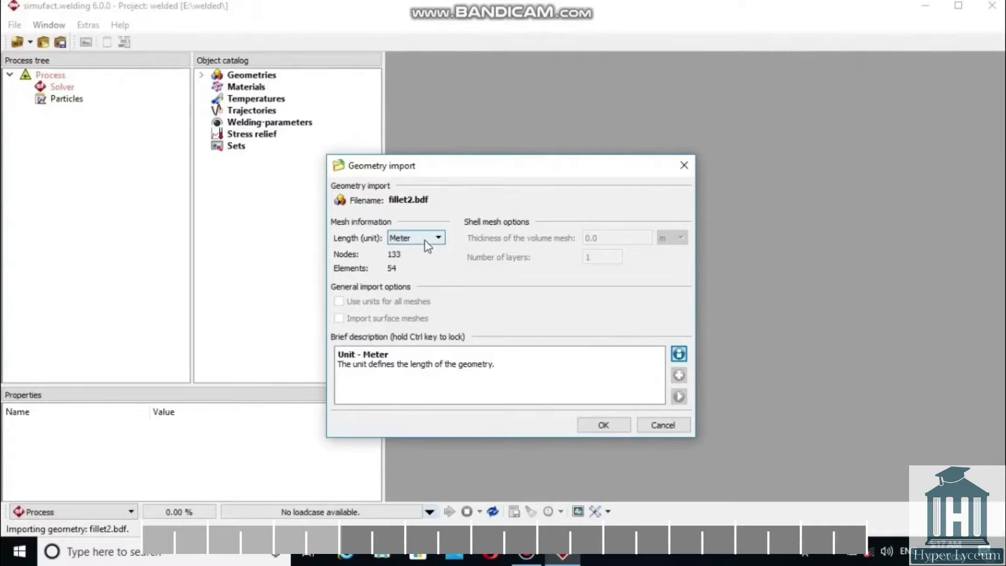
pyautogui.click(425, 241)
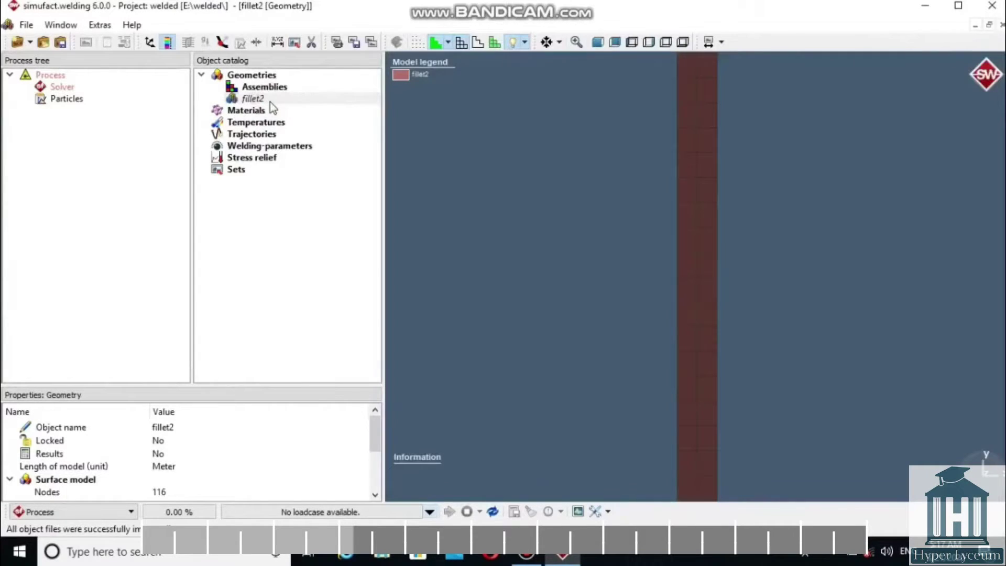
pyautogui.moveTo(269, 101); pyautogui.dragTo(539, 107)
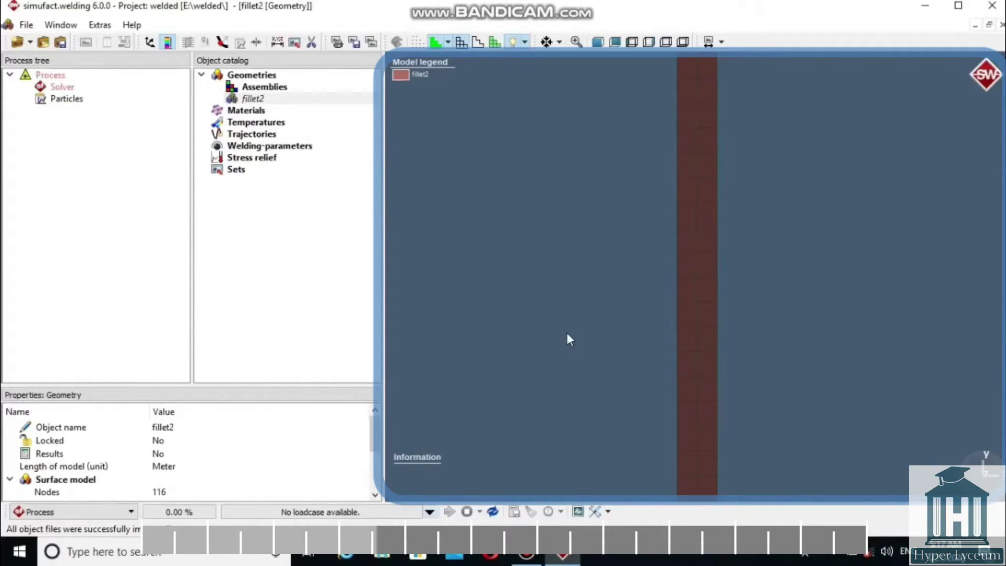
# - Examine the fillet2 geometry in several standard views, including back and top, and from an oblique angle
pyautogui.click(598, 42)
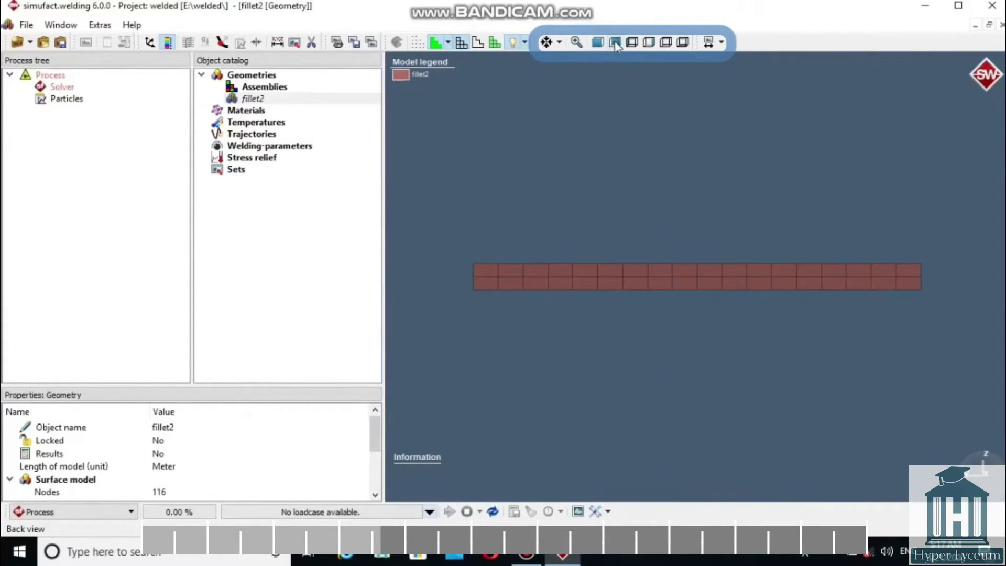
pyautogui.click(615, 43)
pyautogui.click(633, 43)
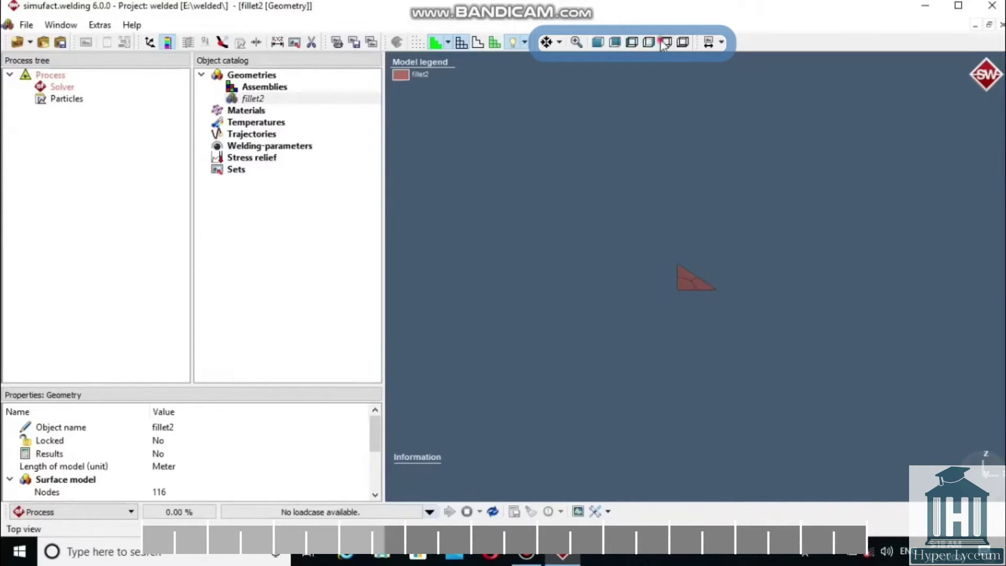
pyautogui.click(666, 42)
pyautogui.click(576, 42)
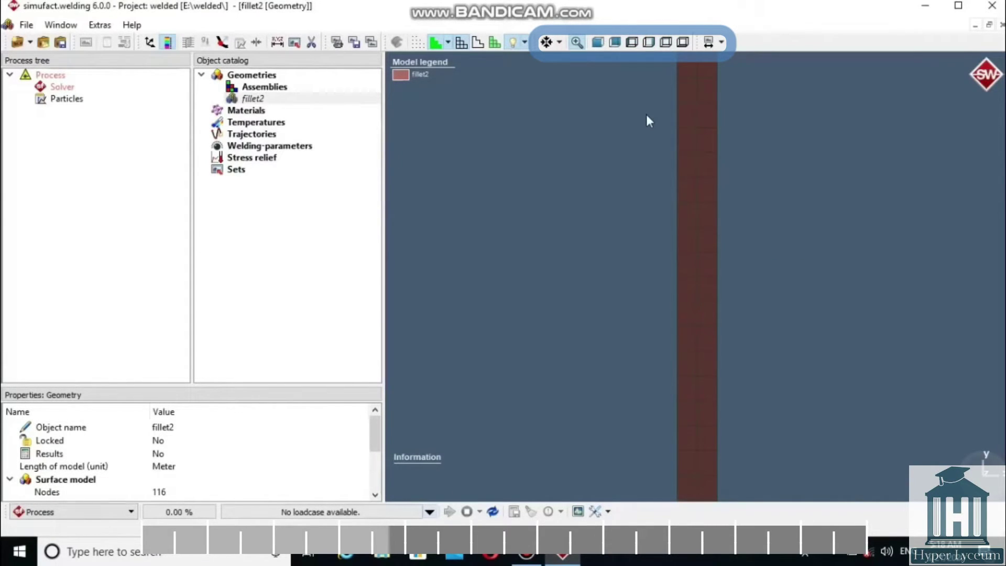
pyautogui.moveTo(587, 125); pyautogui.dragTo(704, 242)
pyautogui.click(703, 243)
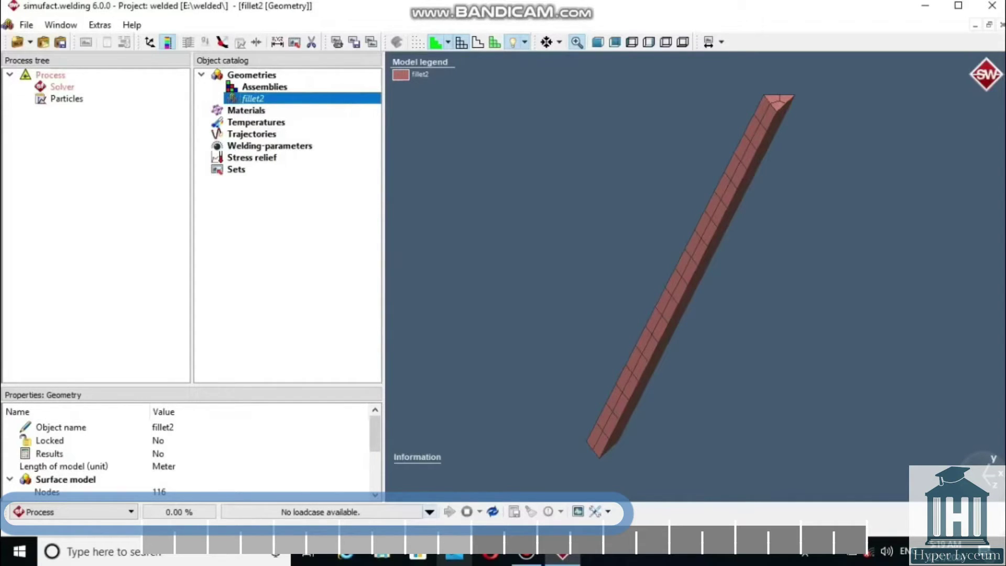
pyautogui.click(576, 500)
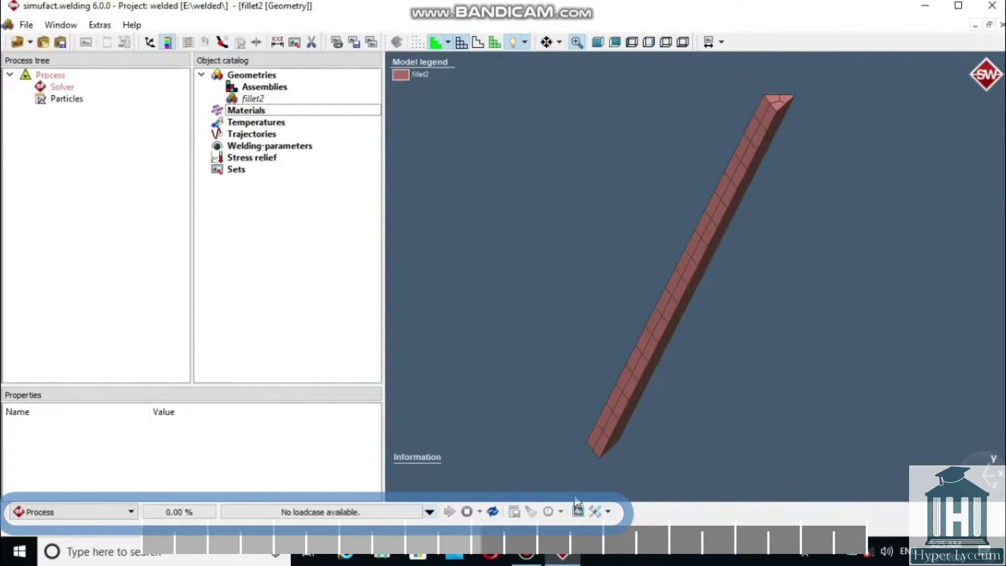
# - Open the program settings and review the Intel MPI Library, directories, environment and solver pages
pyautogui.click(99, 24)
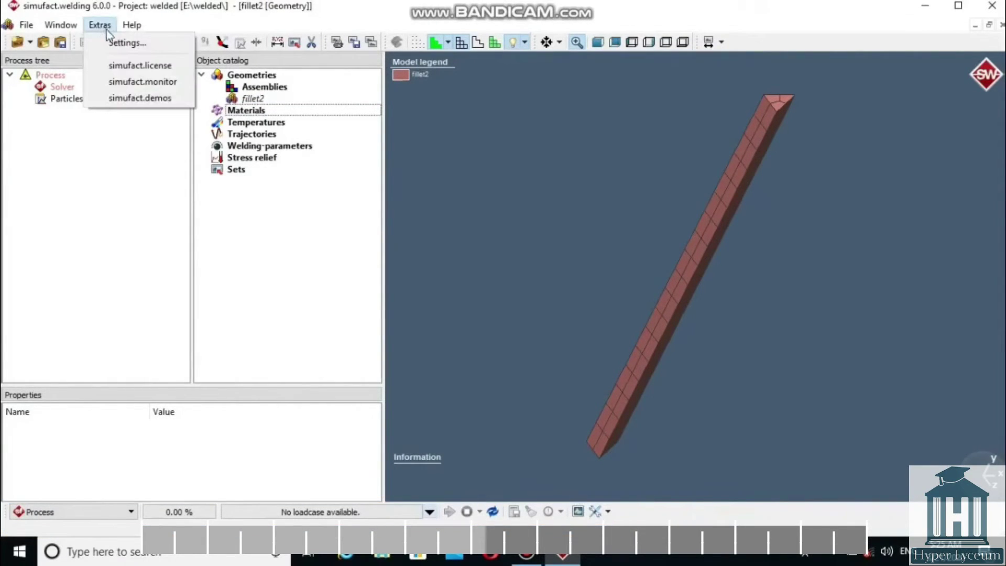
pyautogui.click(120, 42)
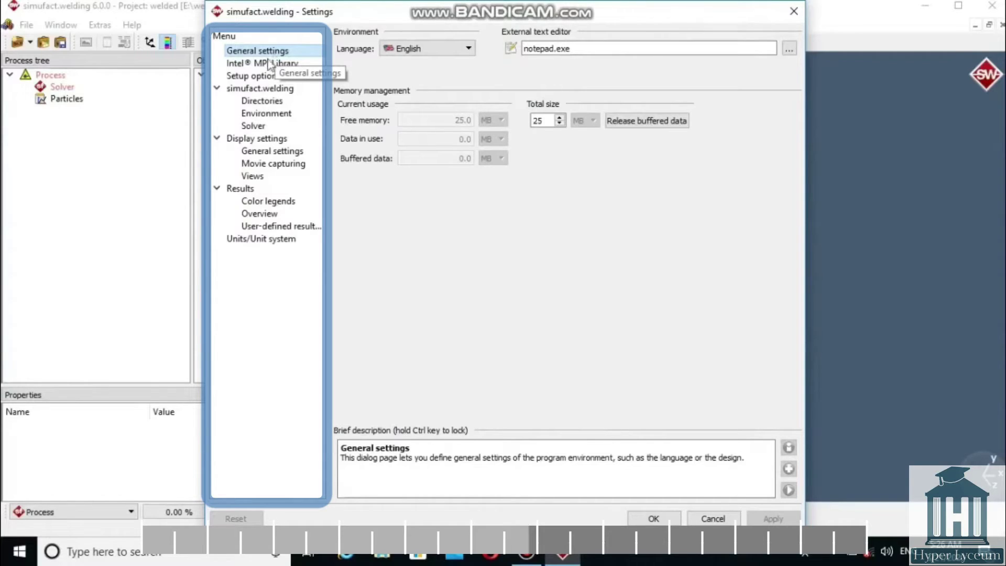
pyautogui.click(257, 65)
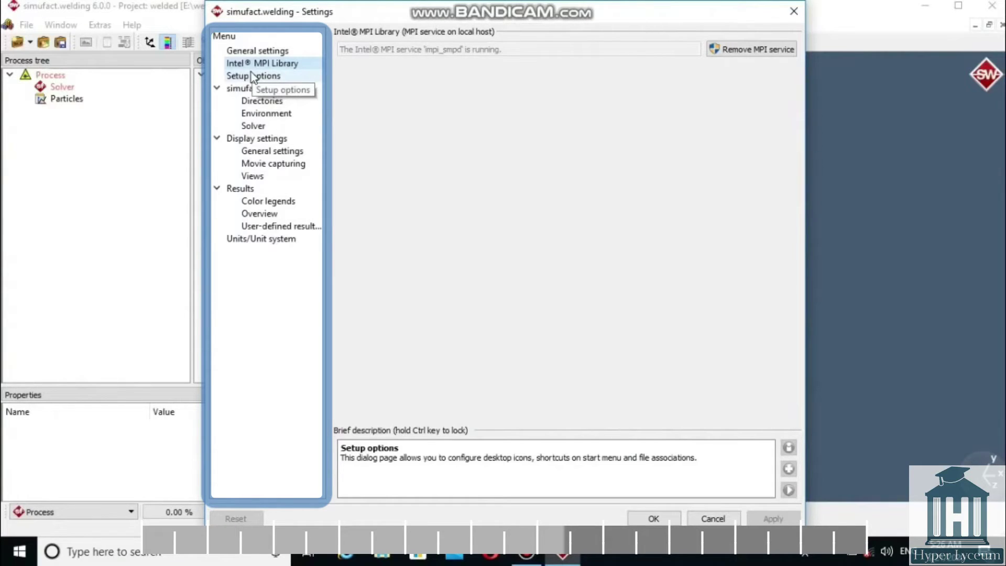
pyautogui.click(252, 88)
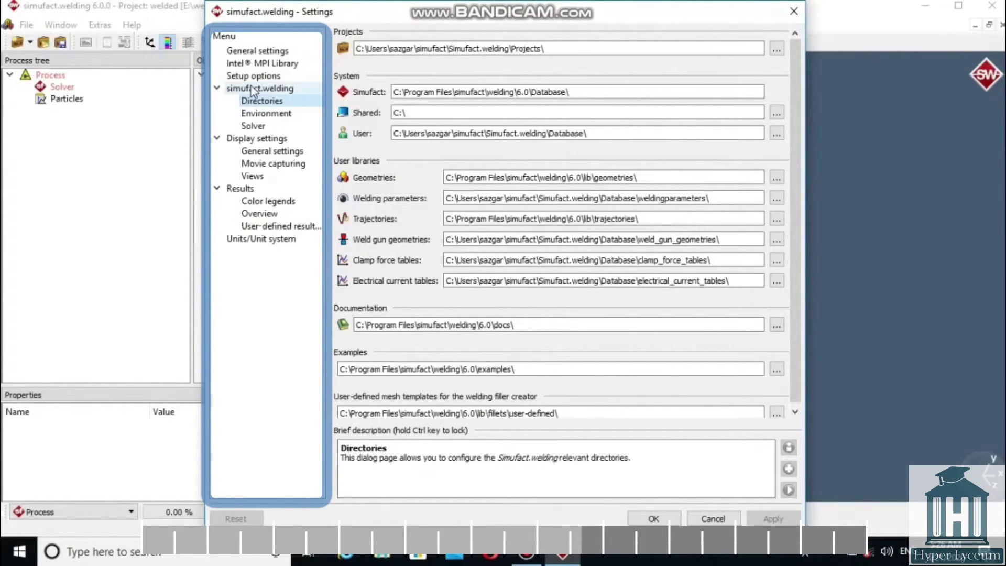
pyautogui.click(262, 113)
pyautogui.click(254, 126)
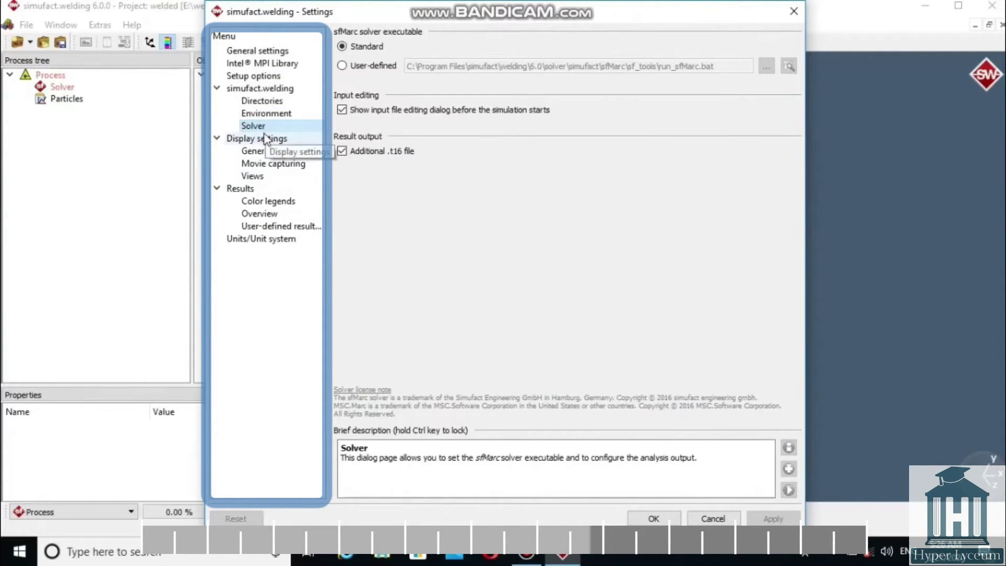
# - Review the general display settings, the views page and the result color legends in the program settings
pyautogui.click(265, 139)
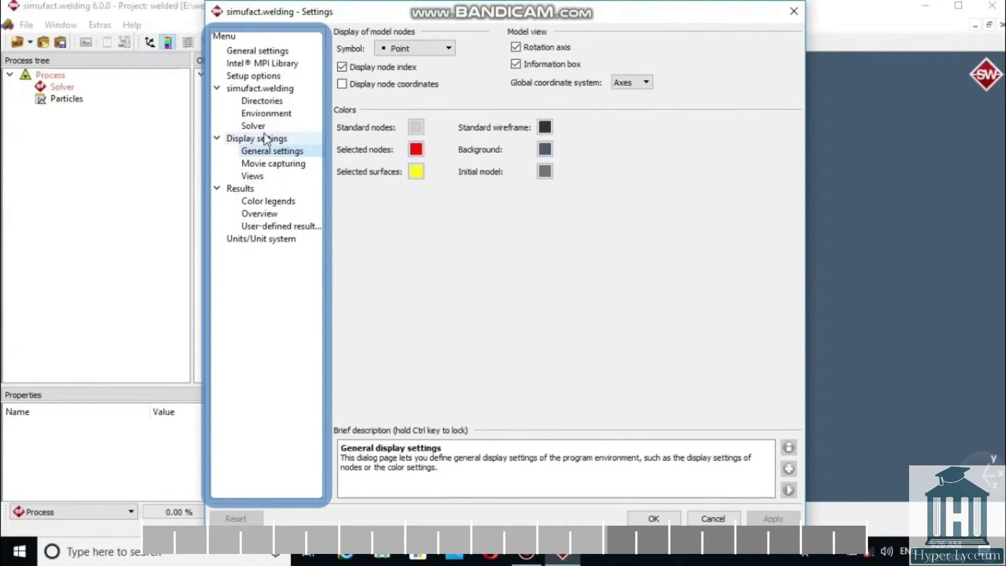
pyautogui.click(254, 176)
pyautogui.click(268, 199)
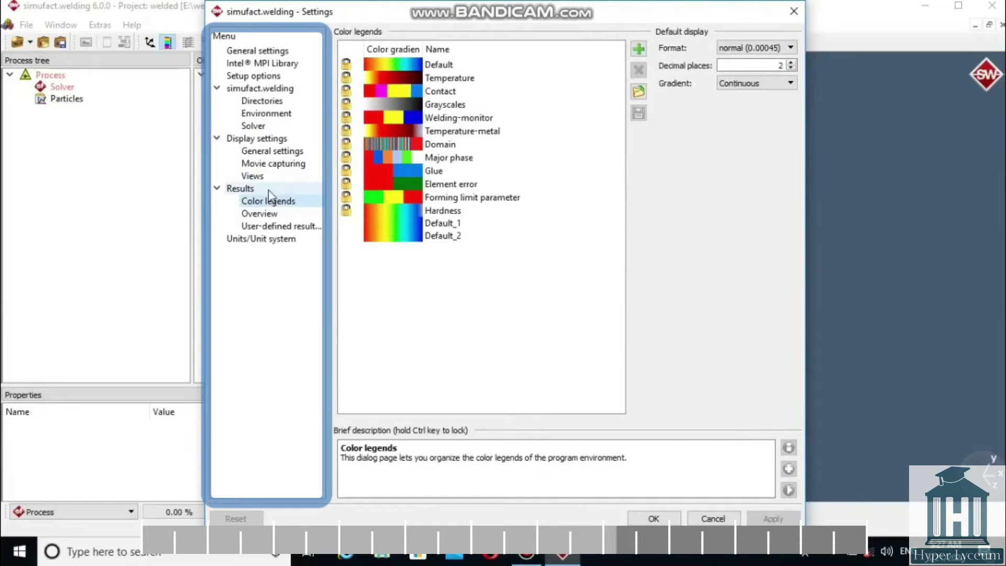
# - Look through the available unit systems in the program settings, leaving the International system of units selected
pyautogui.click(262, 239)
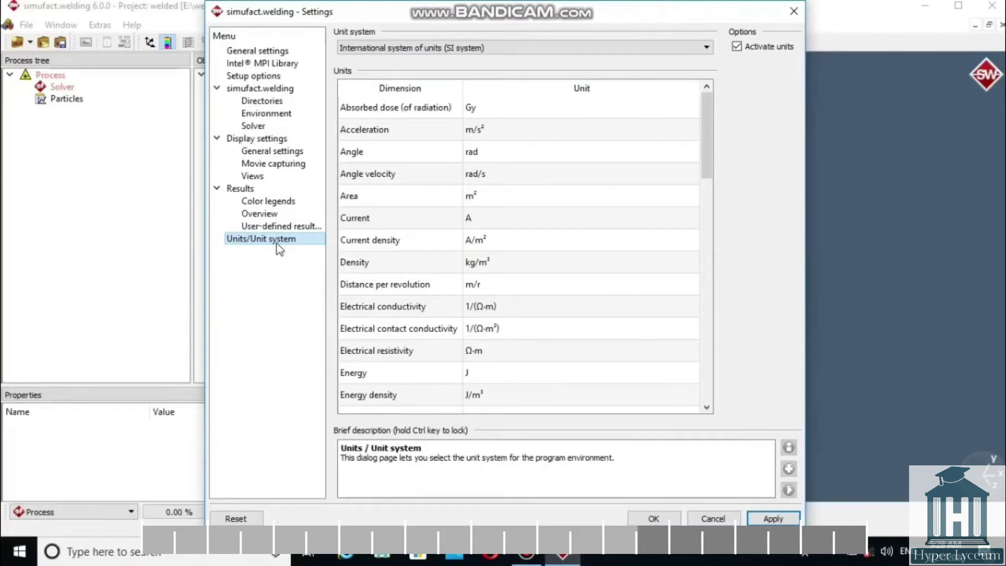
pyautogui.click(461, 48)
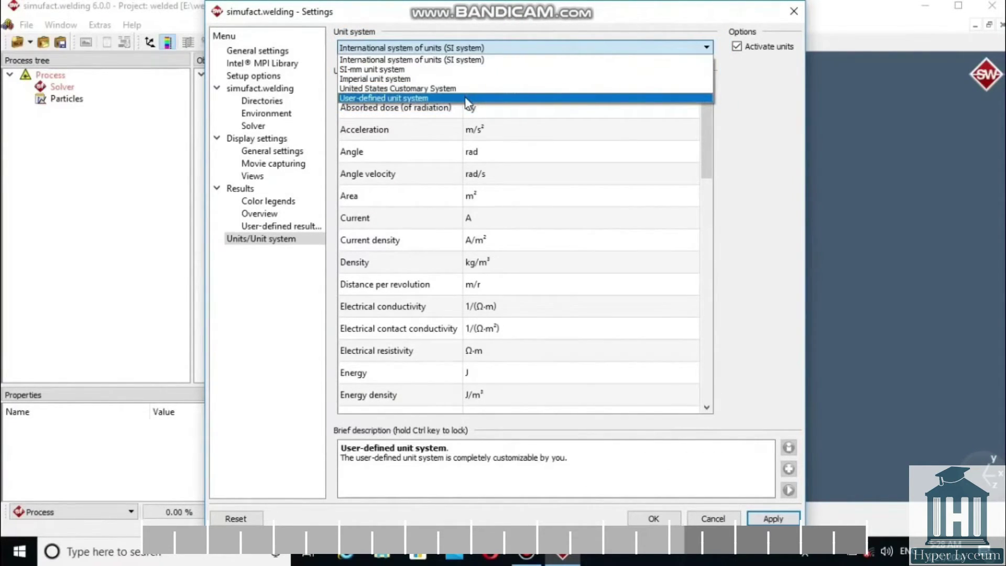
pyautogui.click(770, 71)
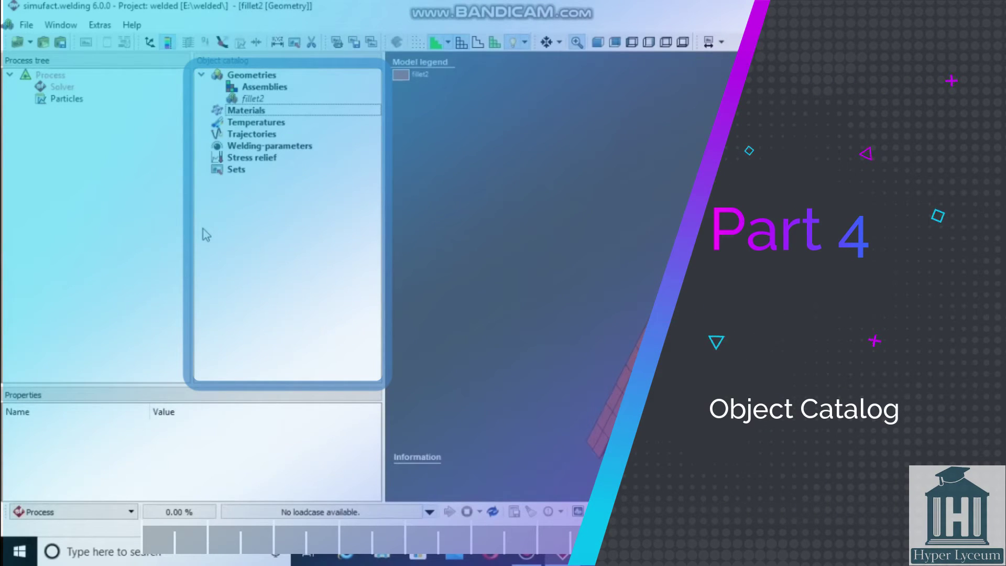
# - Create a new material in the object catalog with default settings, viewing its microstructure page and data sheet before accepting
pyautogui.rightClick(247, 74)
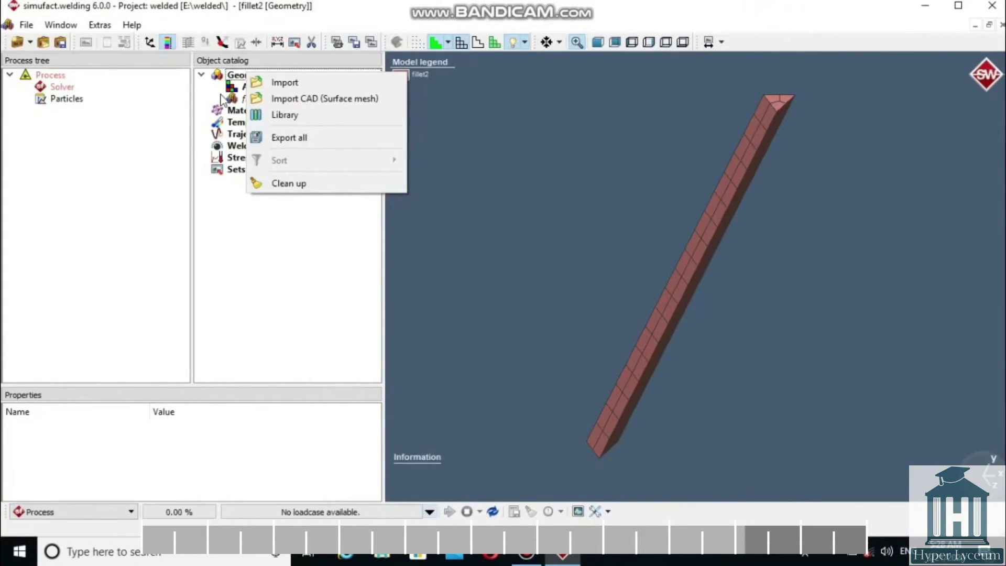
pyautogui.click(234, 110)
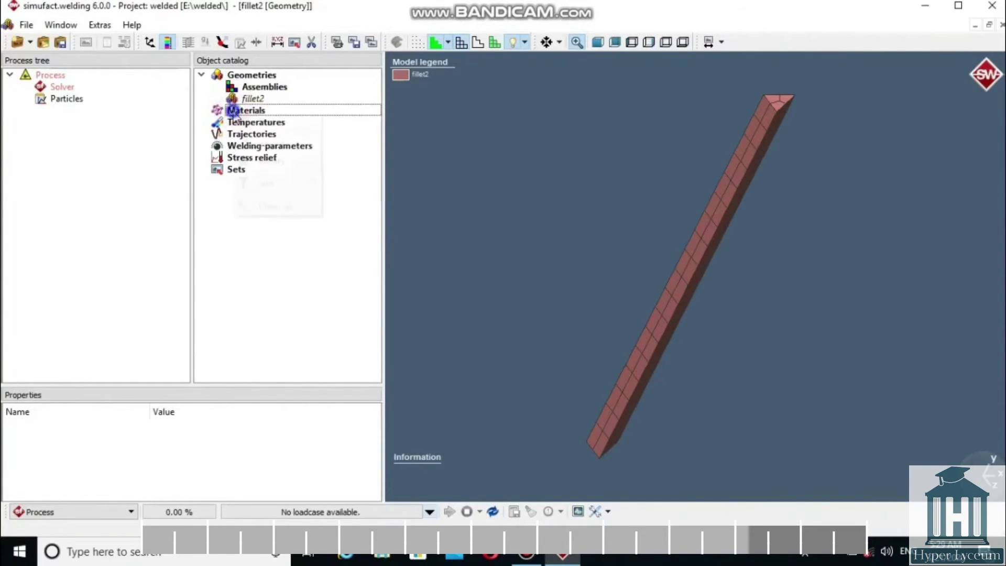
pyautogui.rightClick(233, 111)
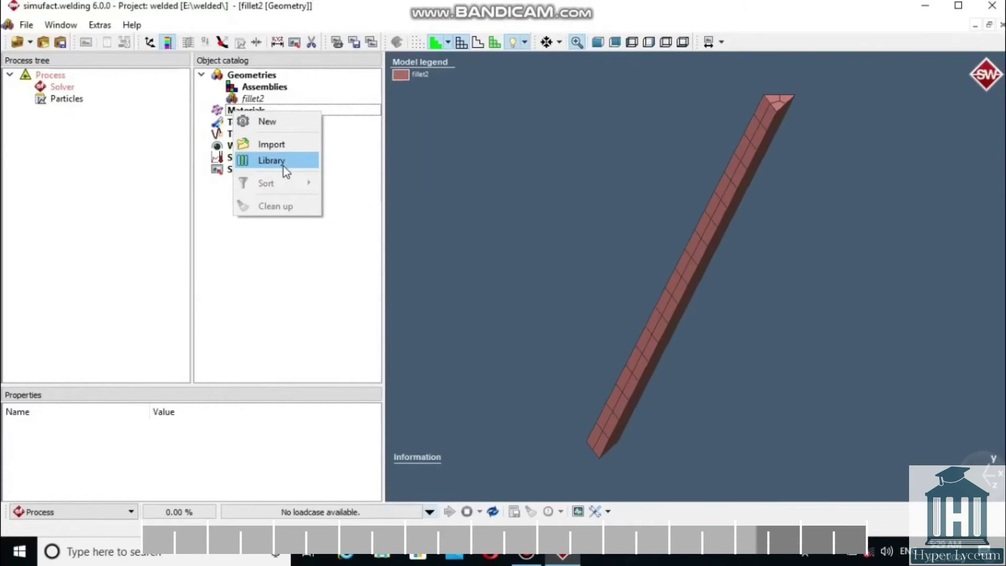
pyautogui.click(271, 121)
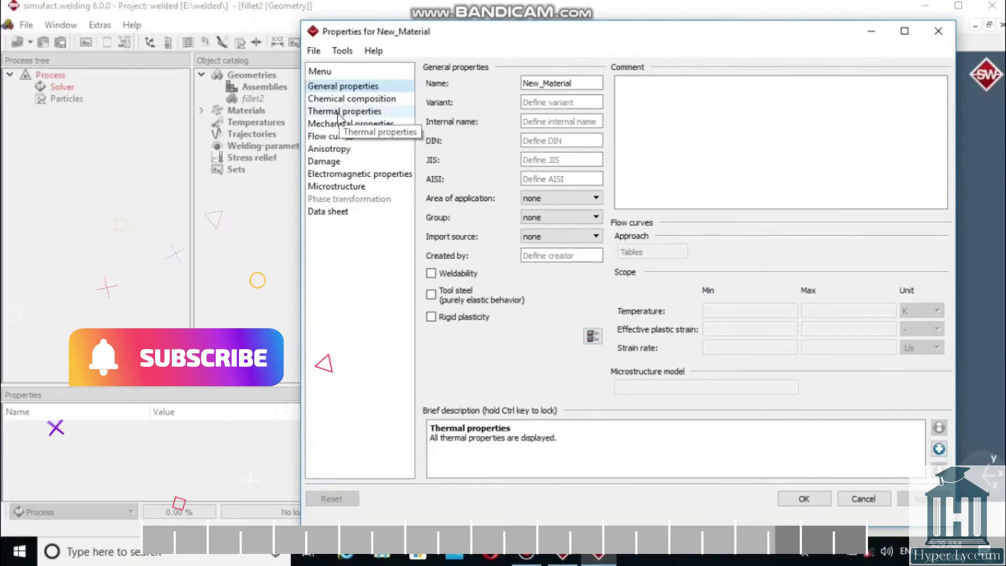
pyautogui.click(337, 186)
pyautogui.click(341, 211)
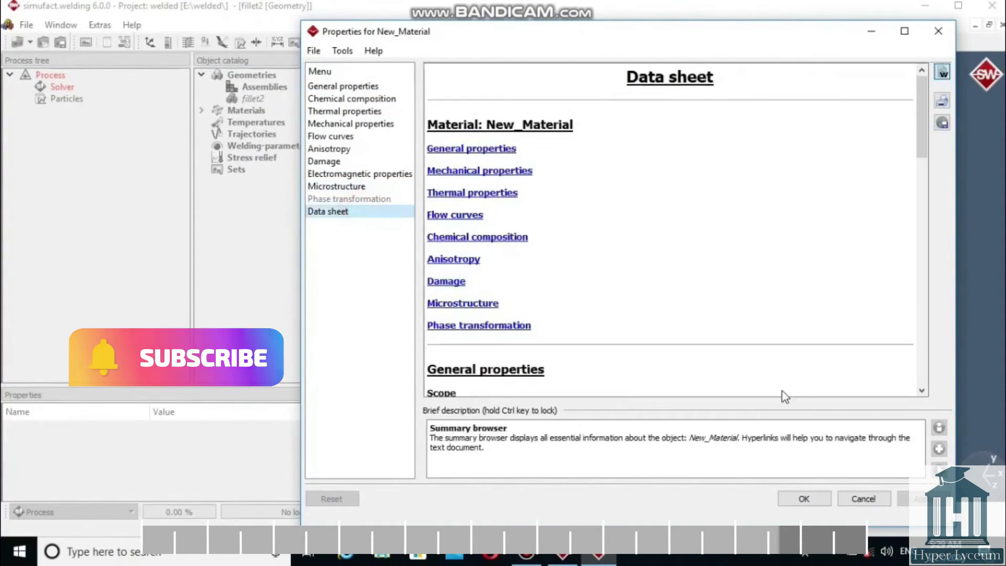
pyautogui.click(804, 499)
# - Add a new temperature object with its initial temperature expressed in °C and the default heat transfer coefficients
pyautogui.rightClick(269, 124)
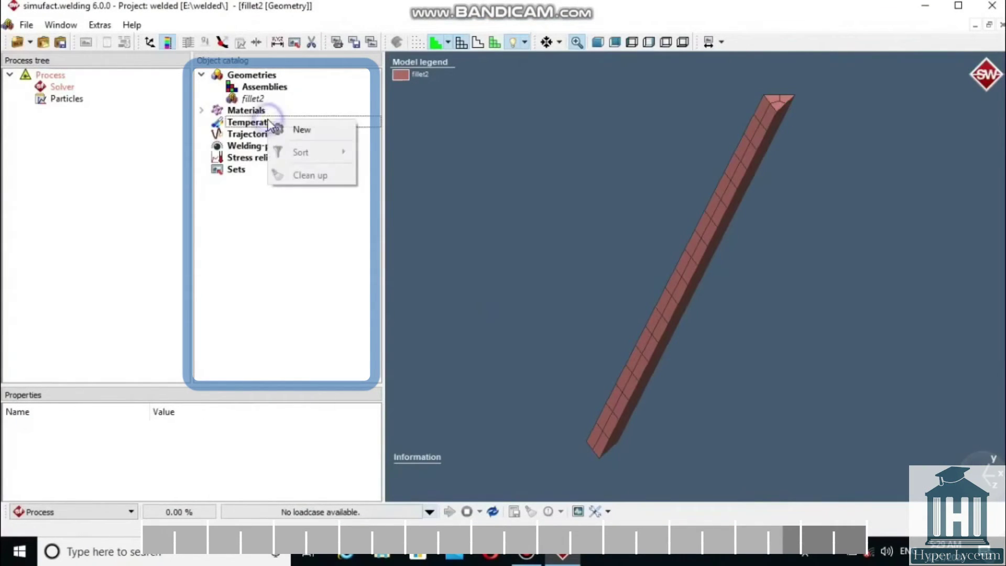
pyautogui.click(286, 128)
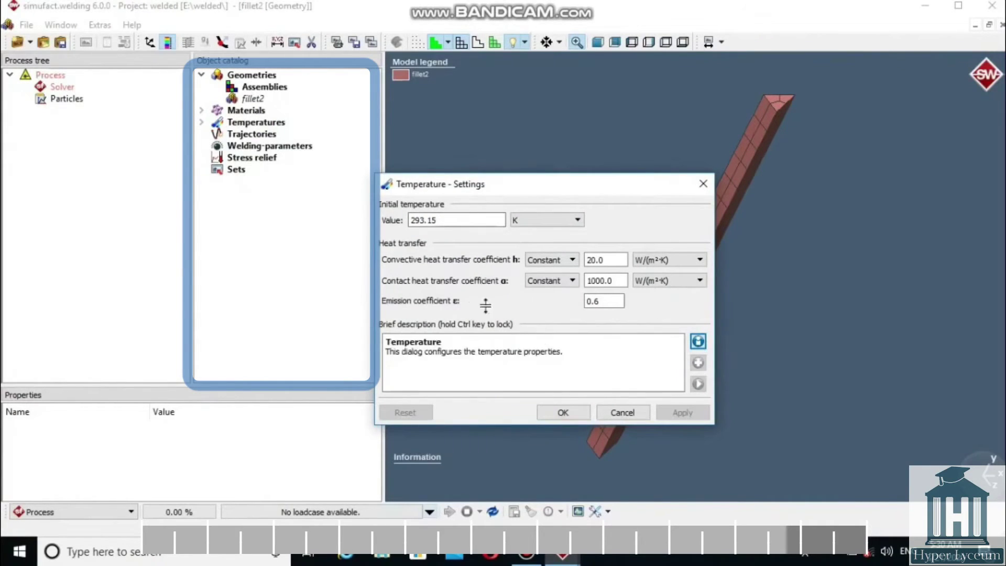
pyautogui.click(572, 220)
pyautogui.click(524, 245)
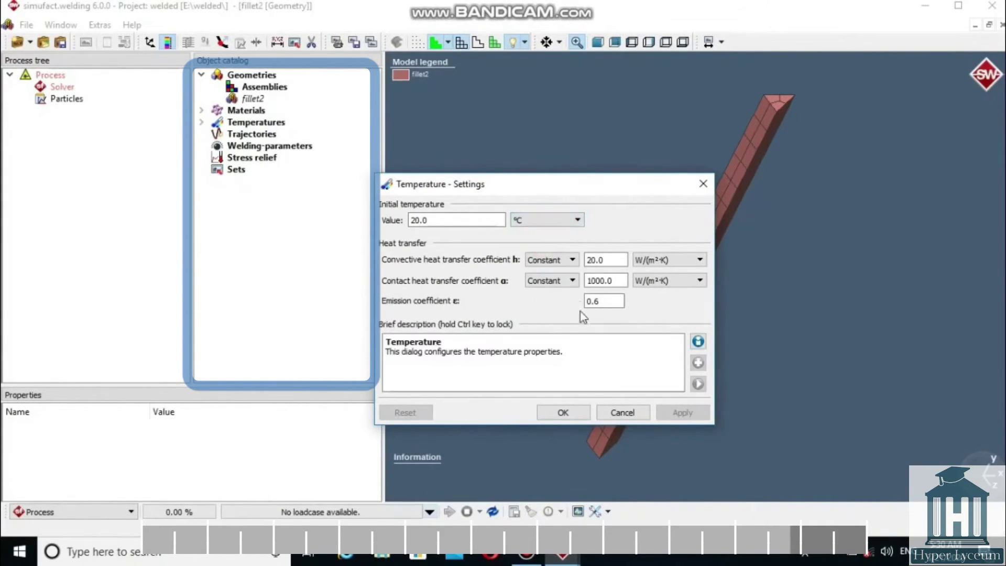
pyautogui.click(562, 412)
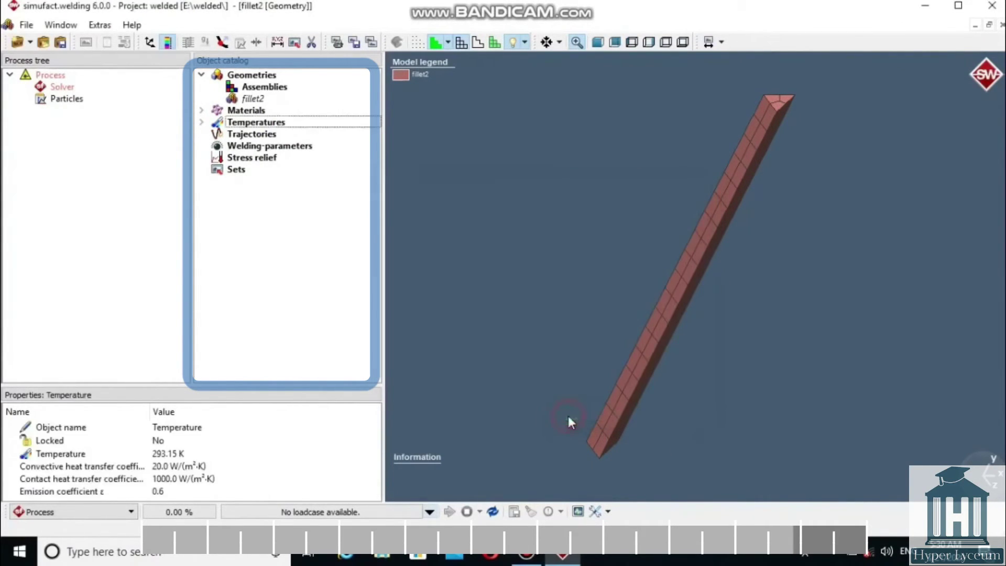
# - Create a new weld line trajectory with two data points at the default zero coordinates
pyautogui.click(262, 135)
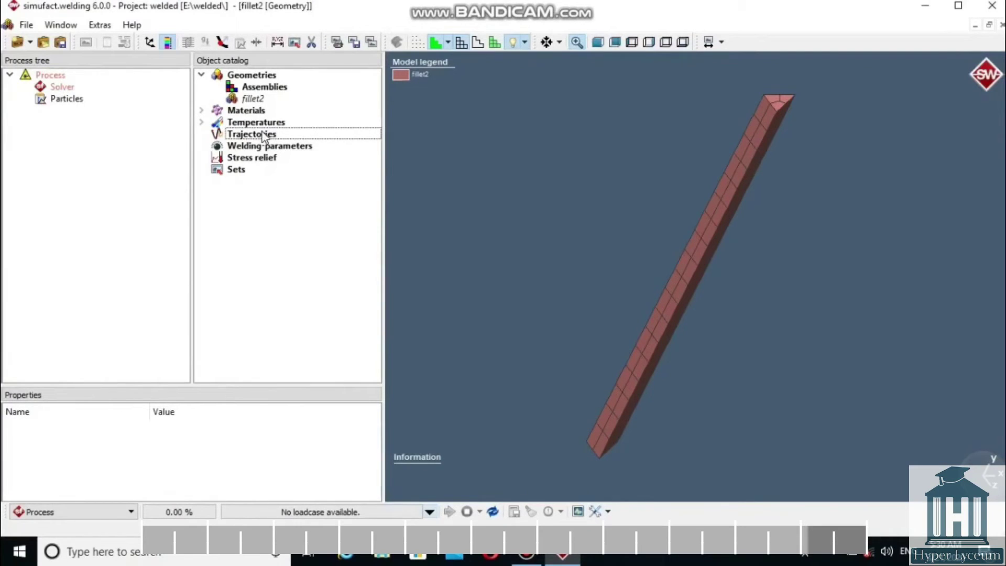
pyautogui.rightClick(262, 132)
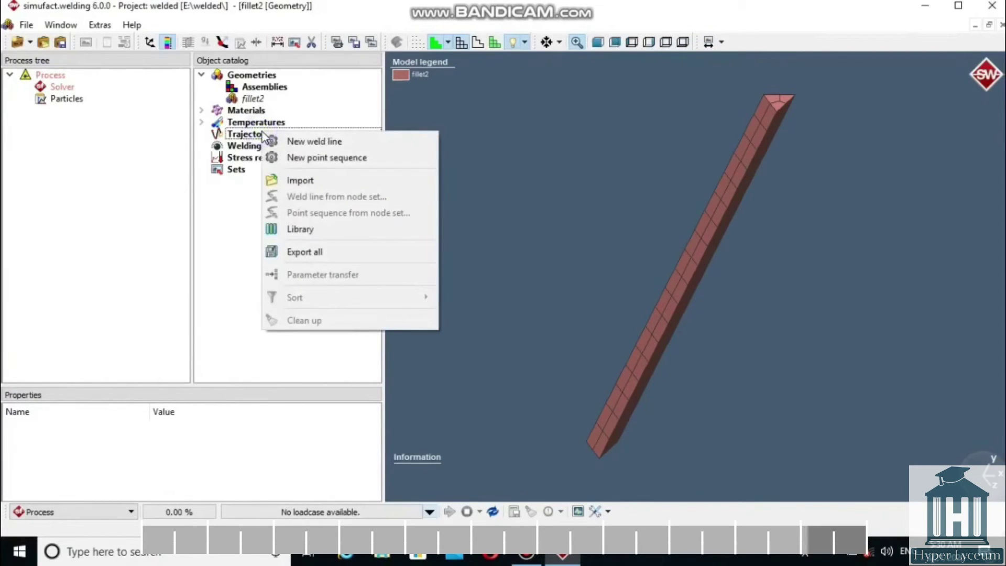
pyautogui.click(309, 140)
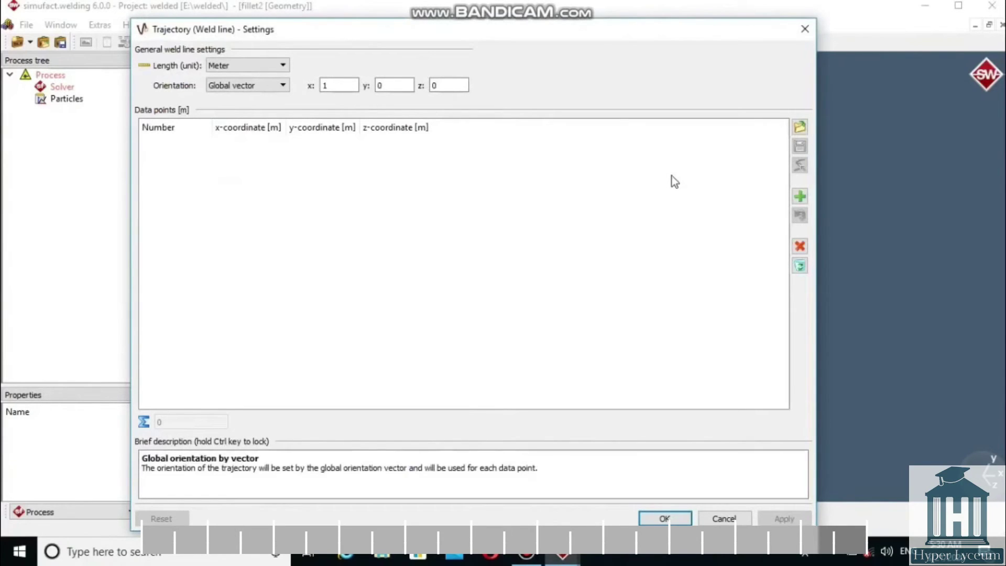
pyautogui.click(800, 197)
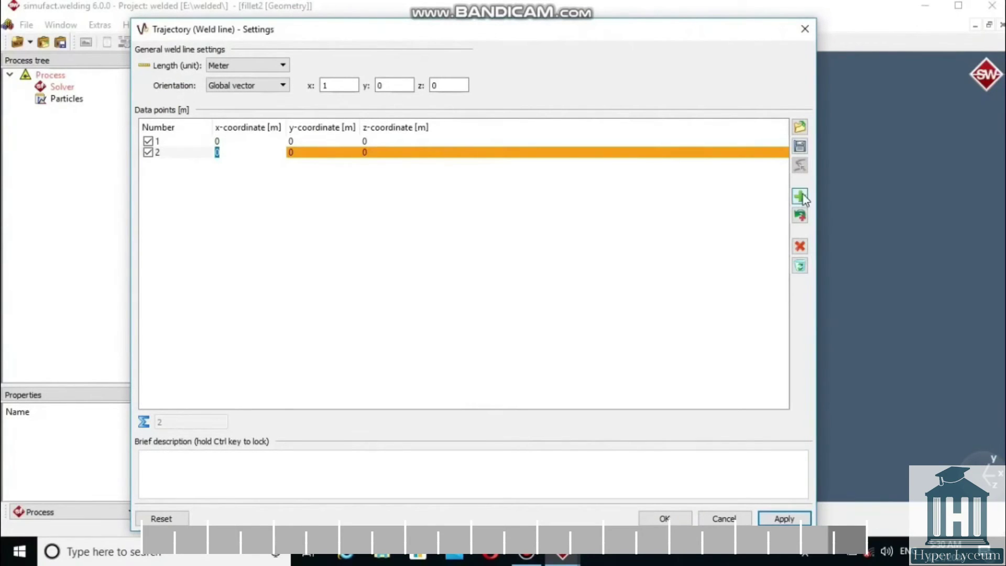
pyautogui.click(665, 518)
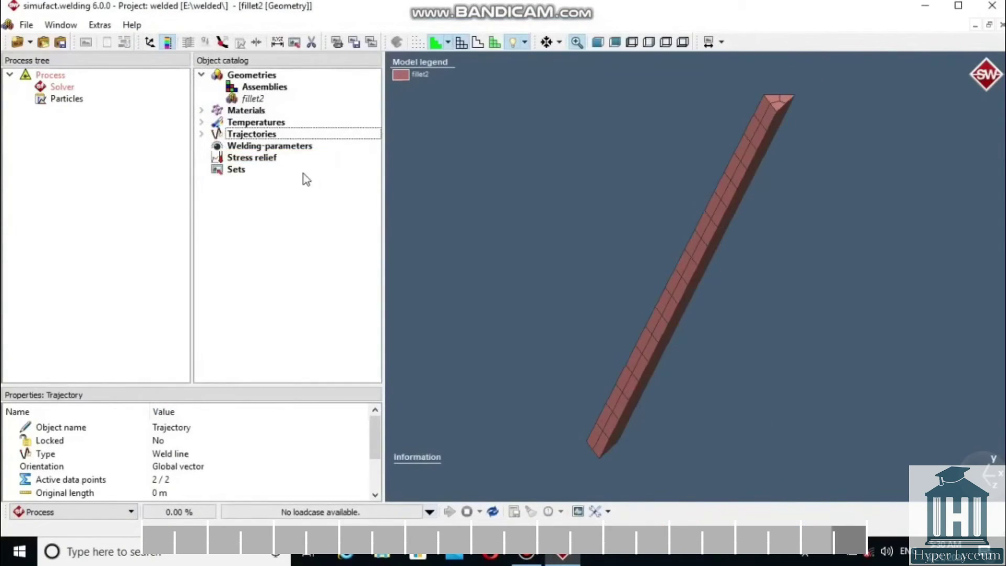
# - Add a new heat source to the welding parameters, look over its settings pages, and close them without entering values
pyautogui.click(291, 147)
pyautogui.rightClick(293, 147)
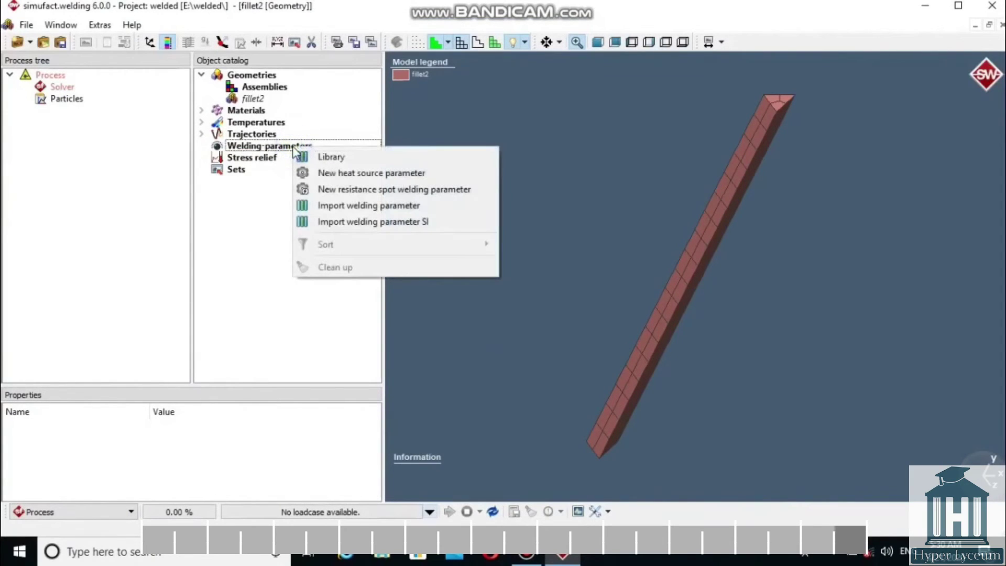
pyautogui.click(327, 173)
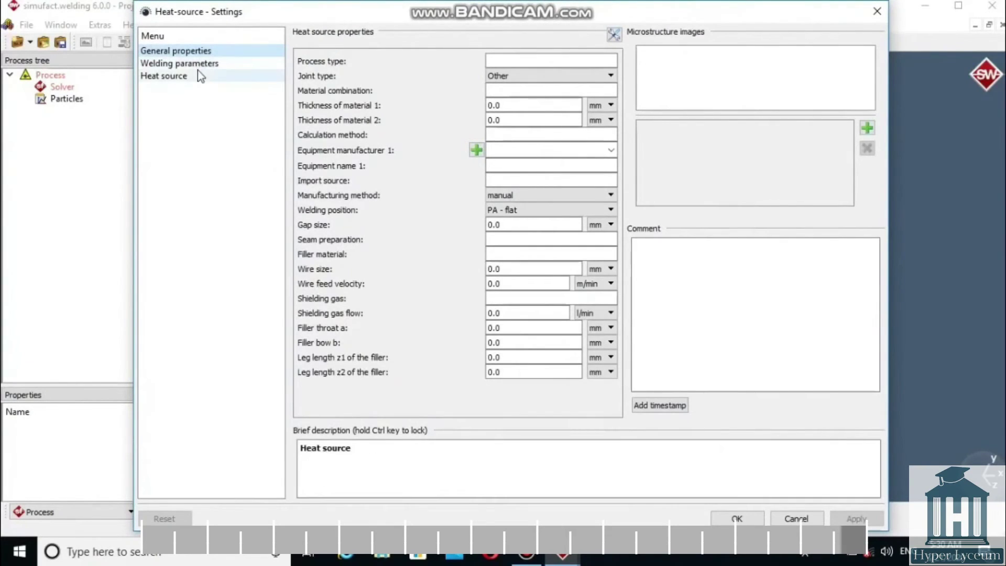
pyautogui.click(194, 75)
pyautogui.click(224, 63)
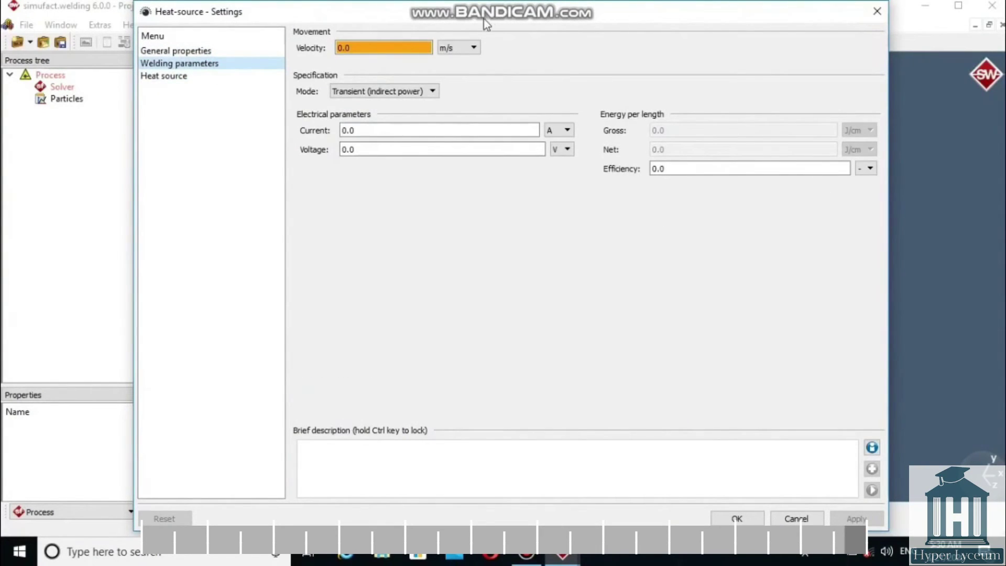
pyautogui.click(877, 11)
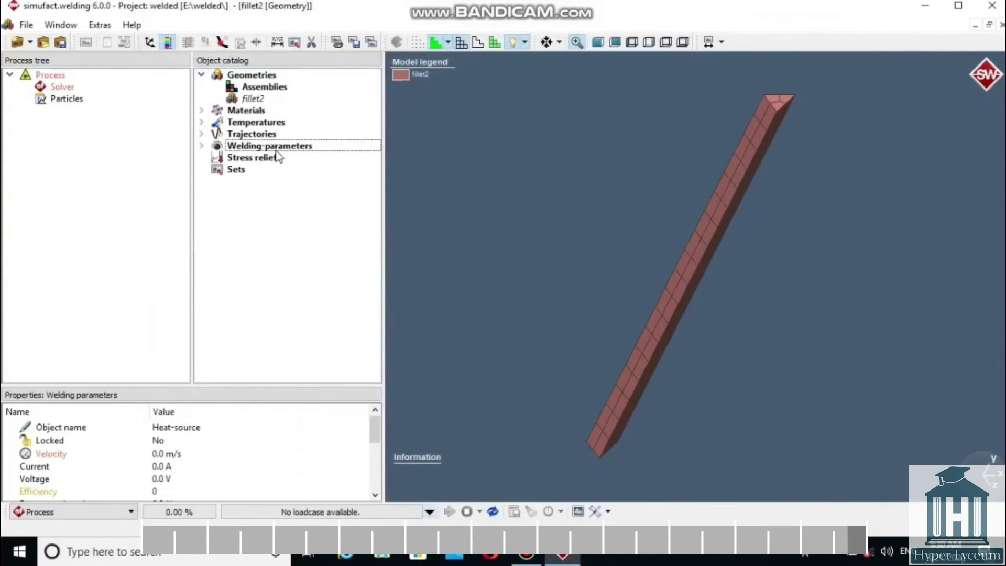
# - Review the general properties and electrical parameters of a new resistance spot welding parameter, then cancel its creation
pyautogui.rightClick(271, 148)
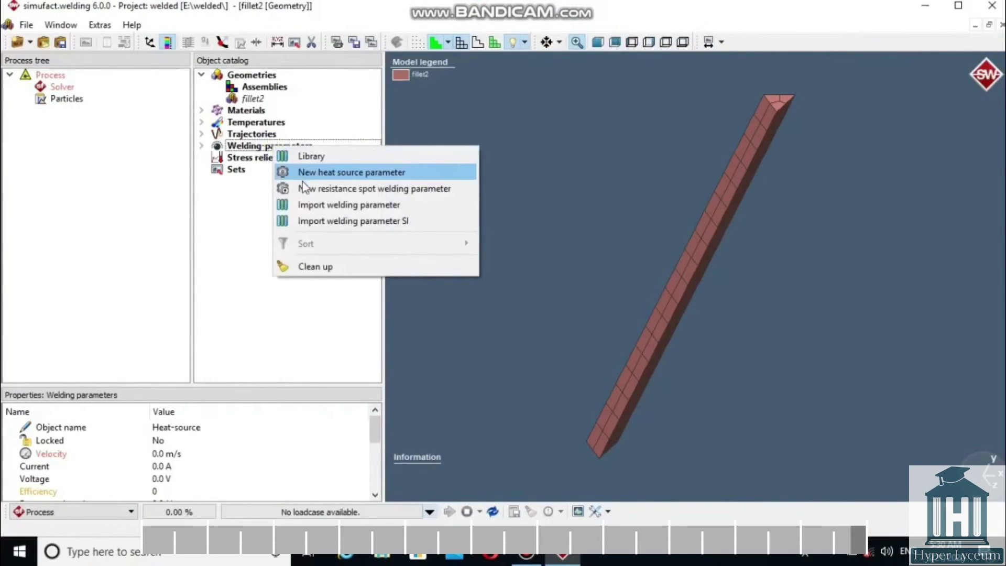
pyautogui.click(303, 189)
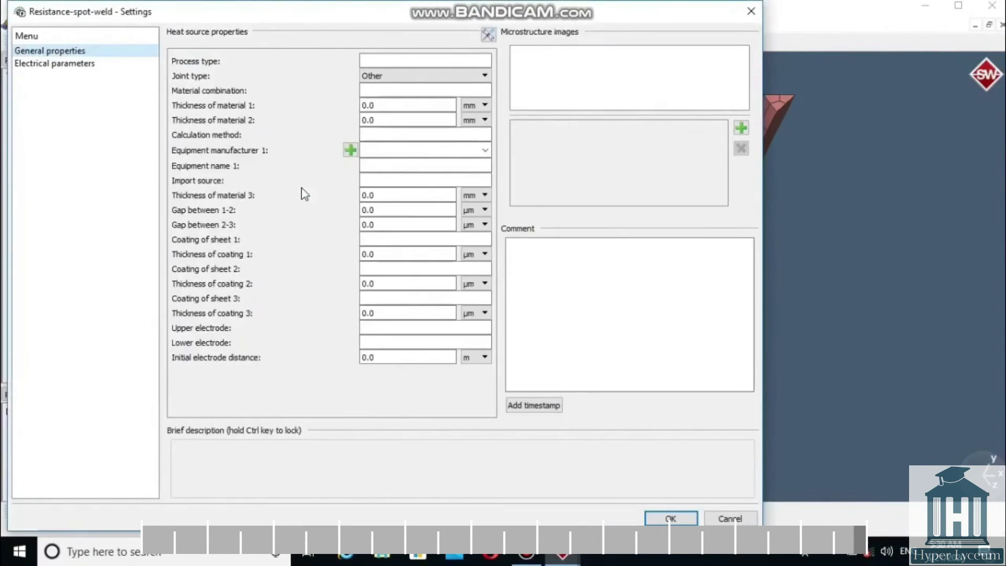
pyautogui.click(73, 63)
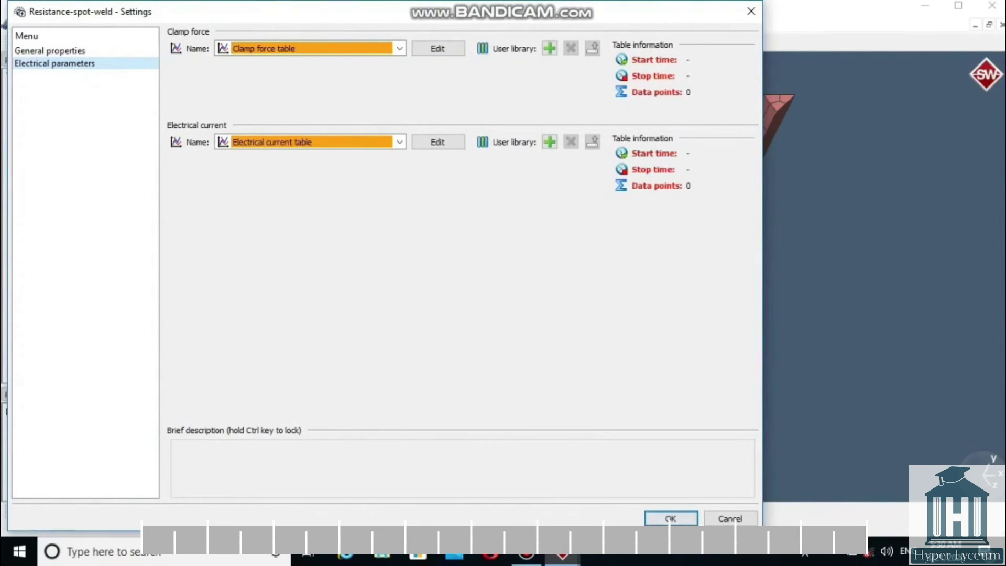
pyautogui.click(673, 519)
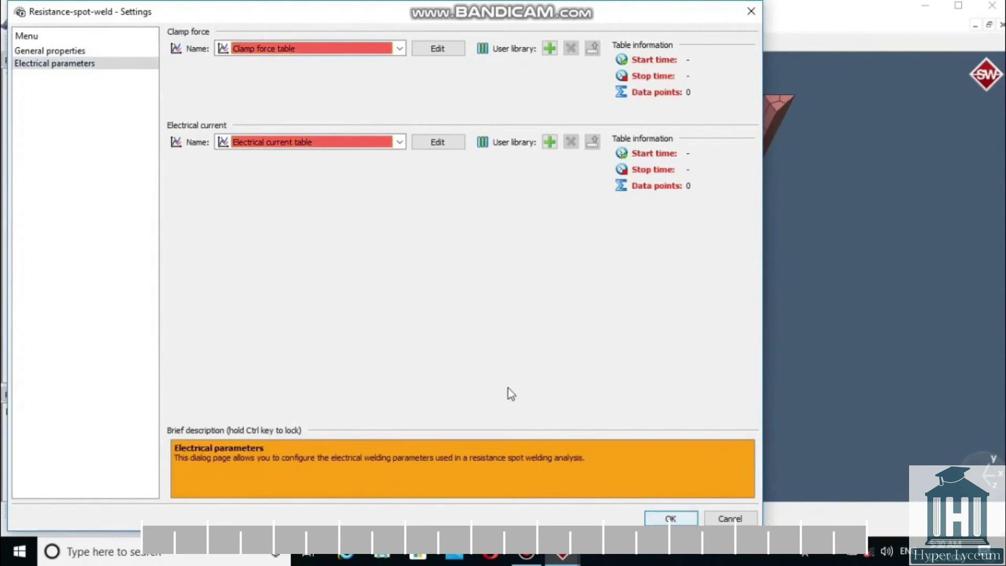
pyautogui.click(730, 519)
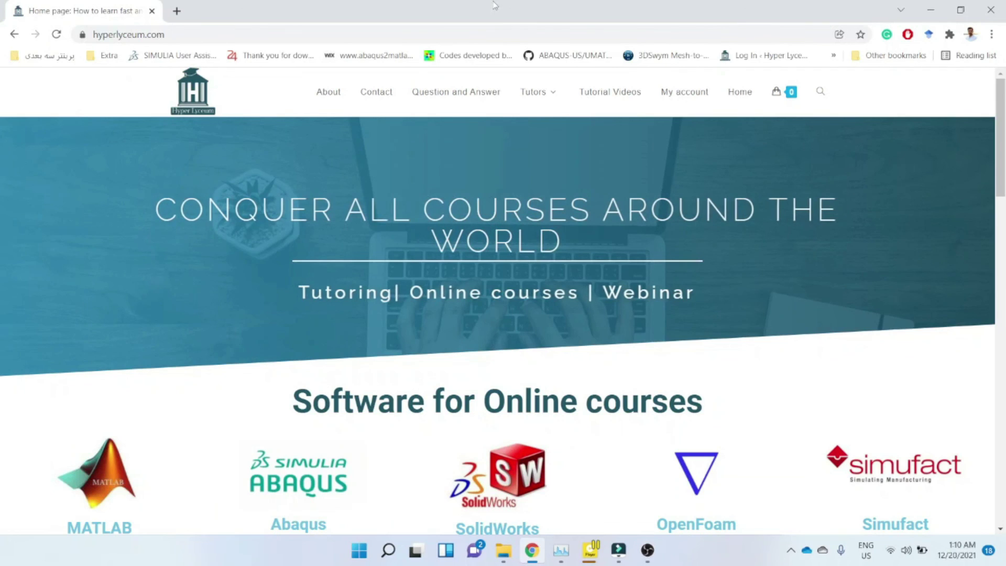
# - On the Hyper Lyceum website, open the Simufact welding tutor's profile and review the experience, skills, languages and contact sections
pyautogui.moveTo(545, 94)
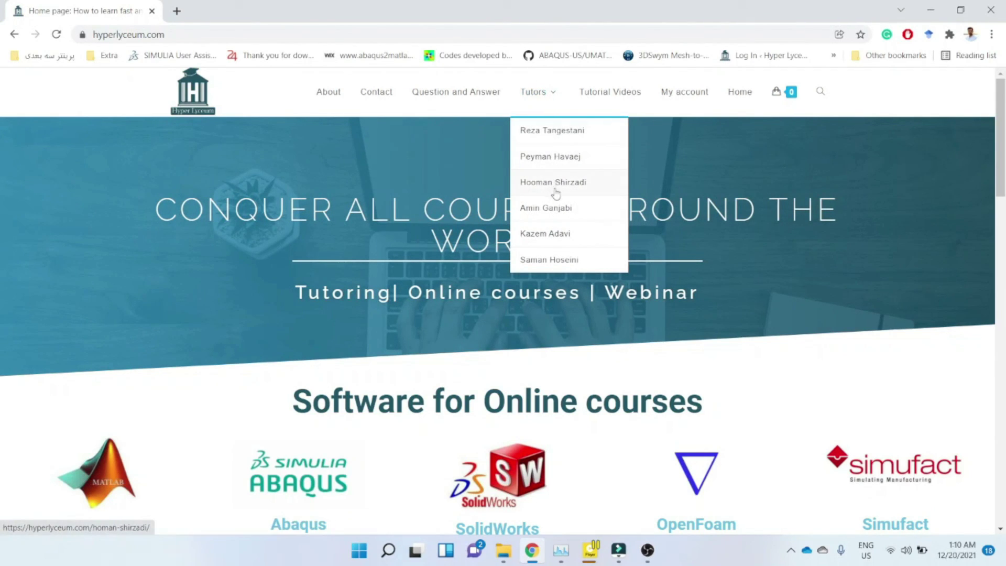
pyautogui.click(558, 208)
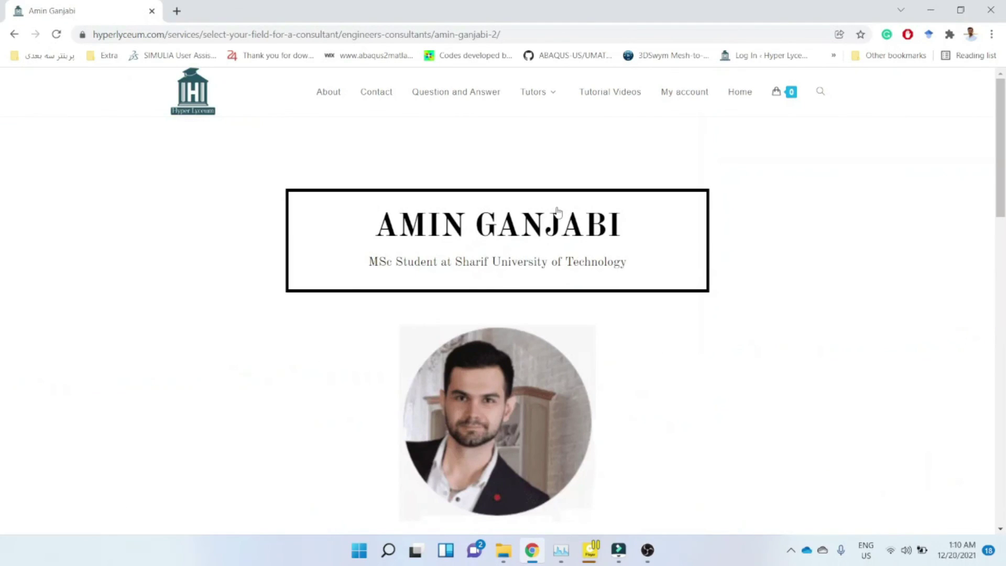
pyautogui.scroll(-8, 558, 210)
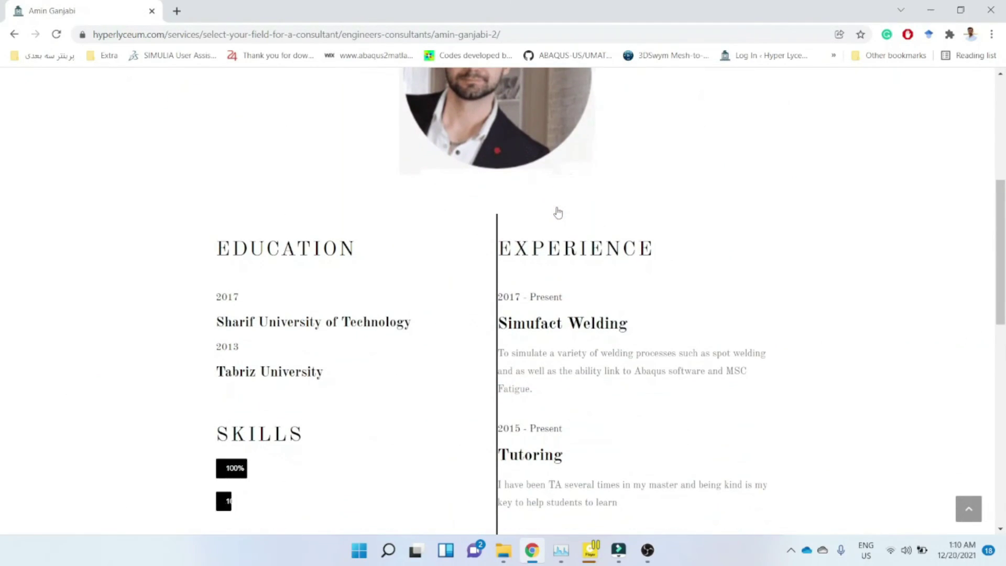
pyautogui.scroll(-4, 558, 211)
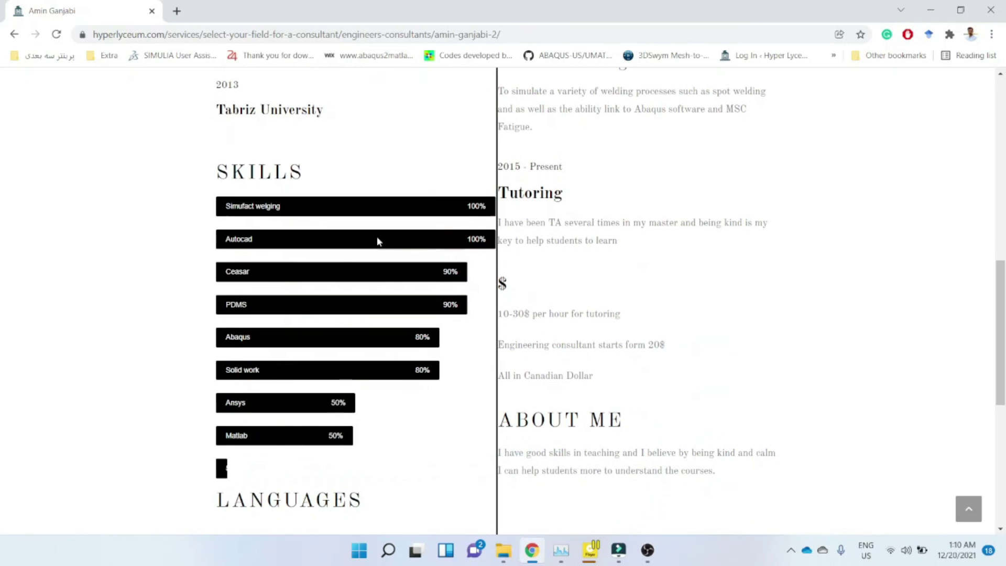
pyautogui.scroll(-4, 318, 335)
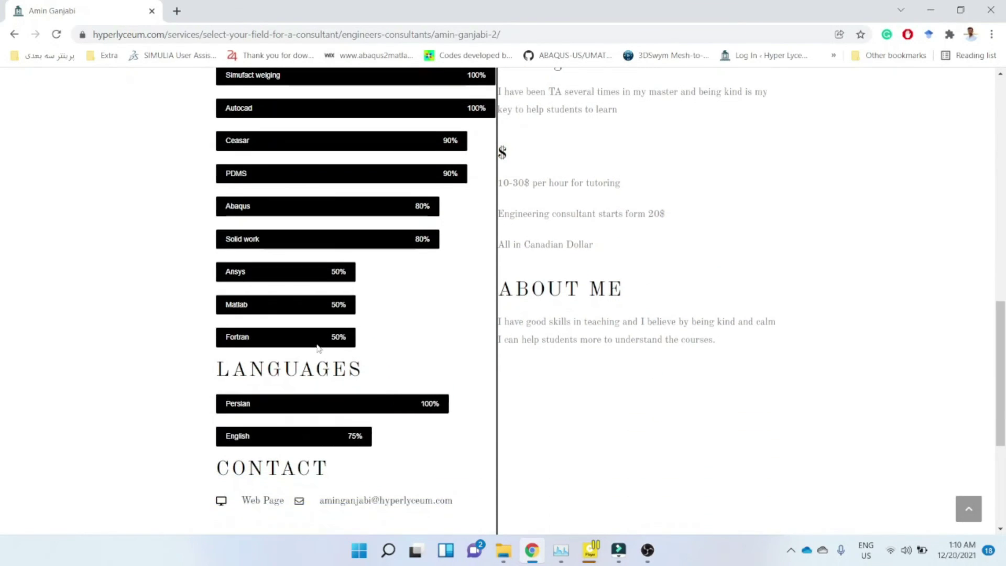
pyautogui.scroll(-2, 325, 350)
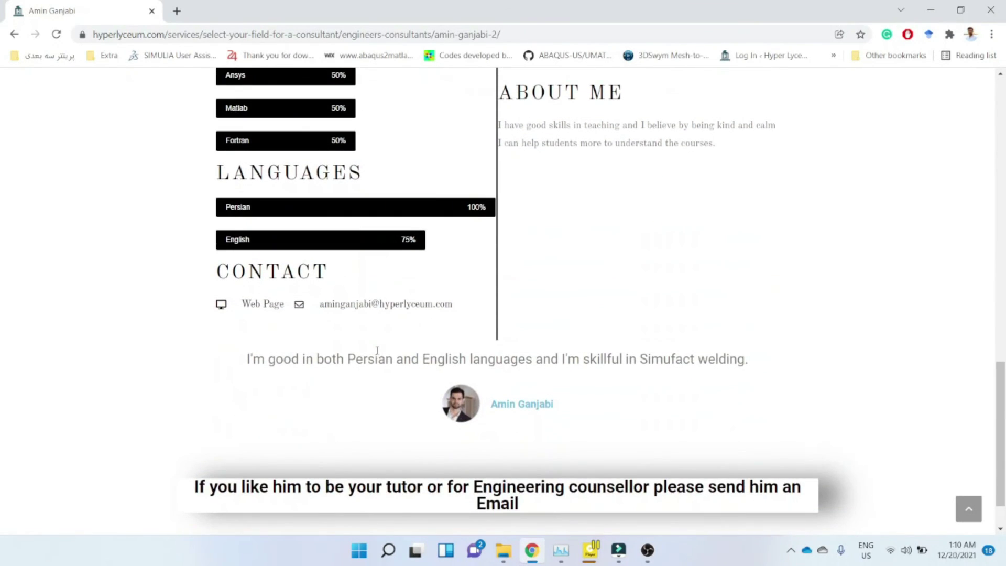
pyautogui.scroll(-1, 377, 351)
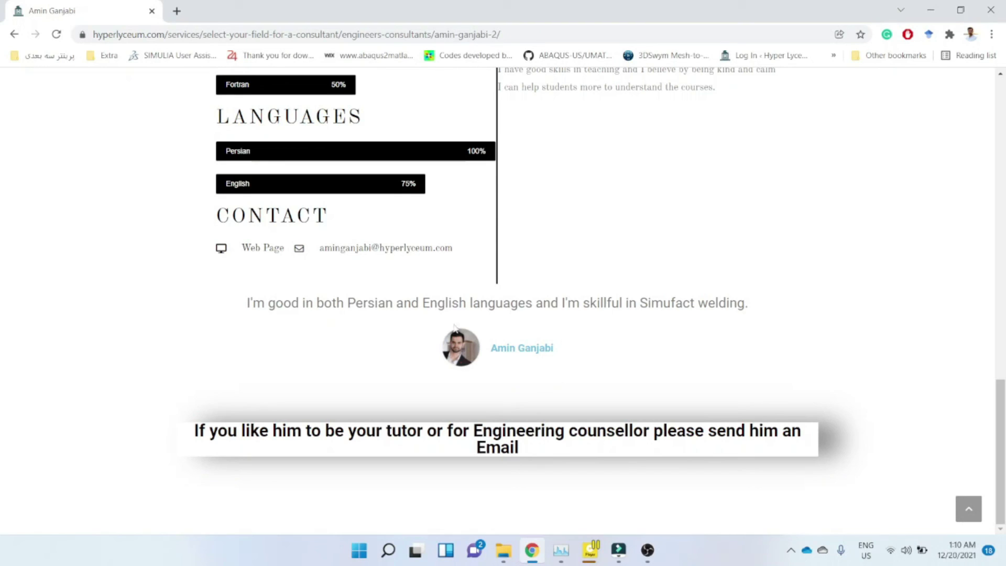